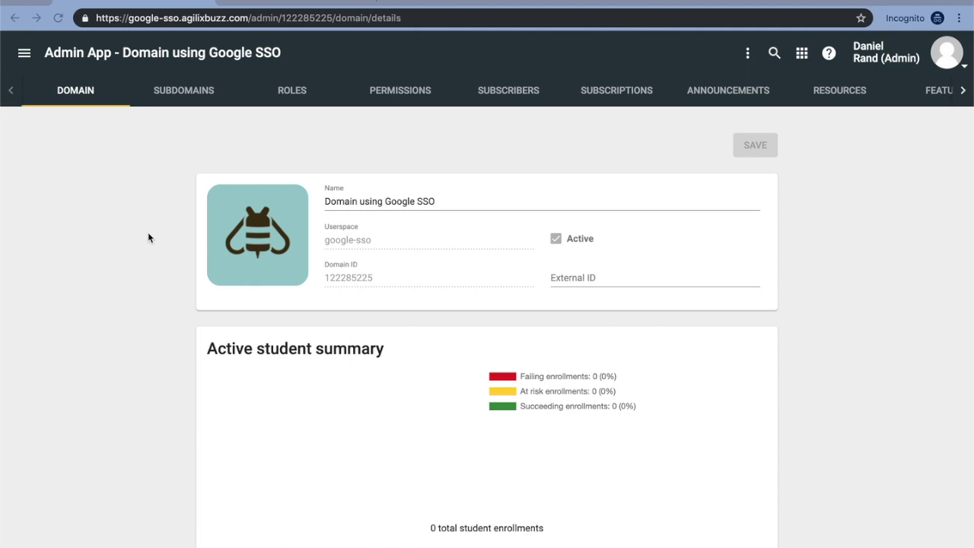
Step: Switch to the Google Admin console, start setting up a custom SAML app, and download the IDP metadata
click(245, 2)
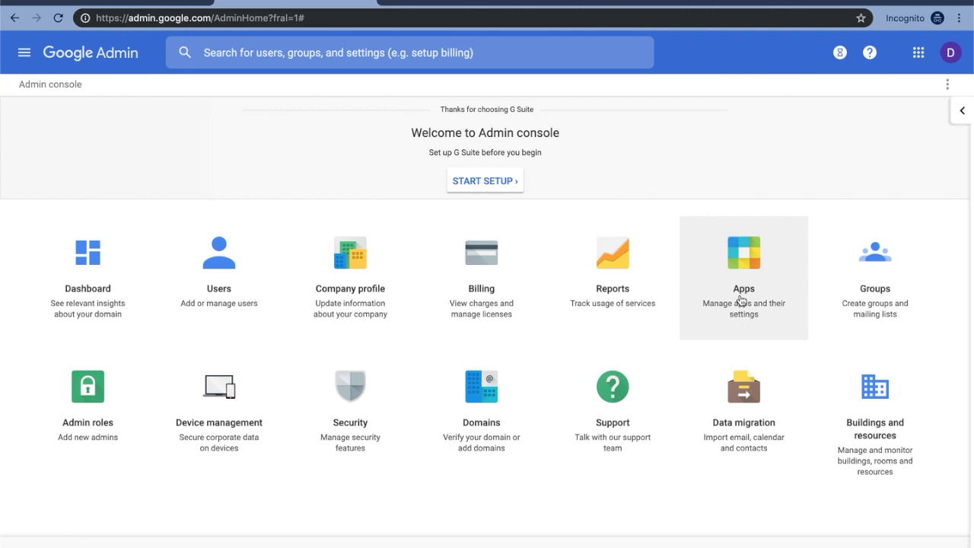
click(741, 302)
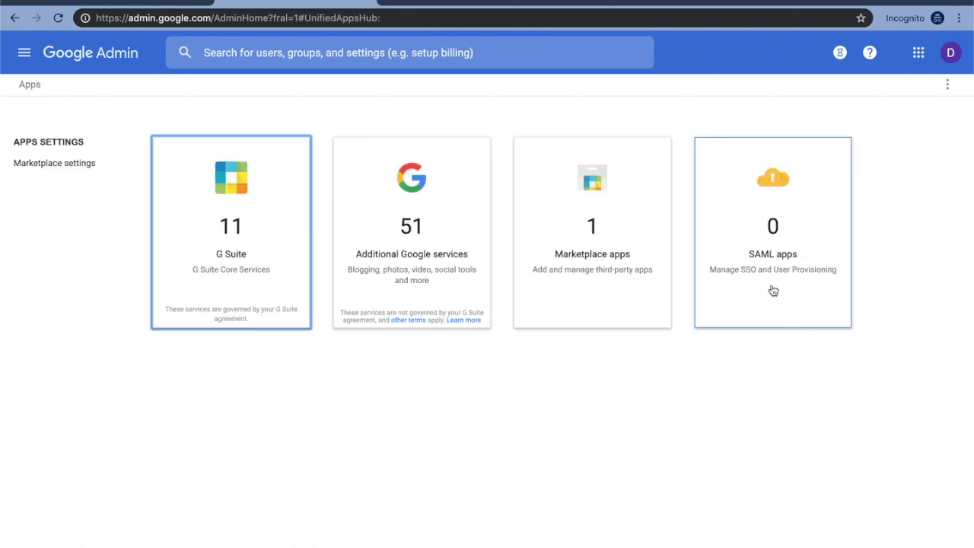
click(773, 291)
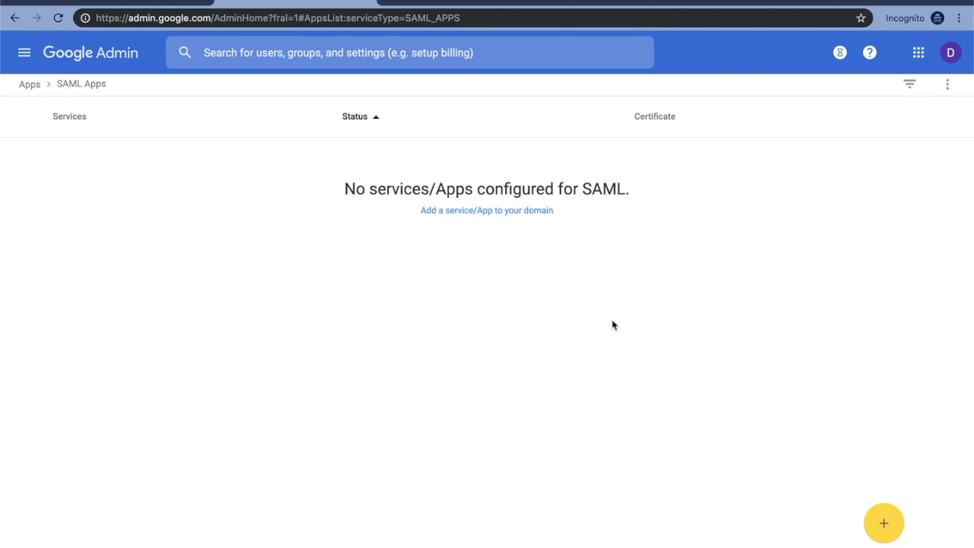
click(885, 524)
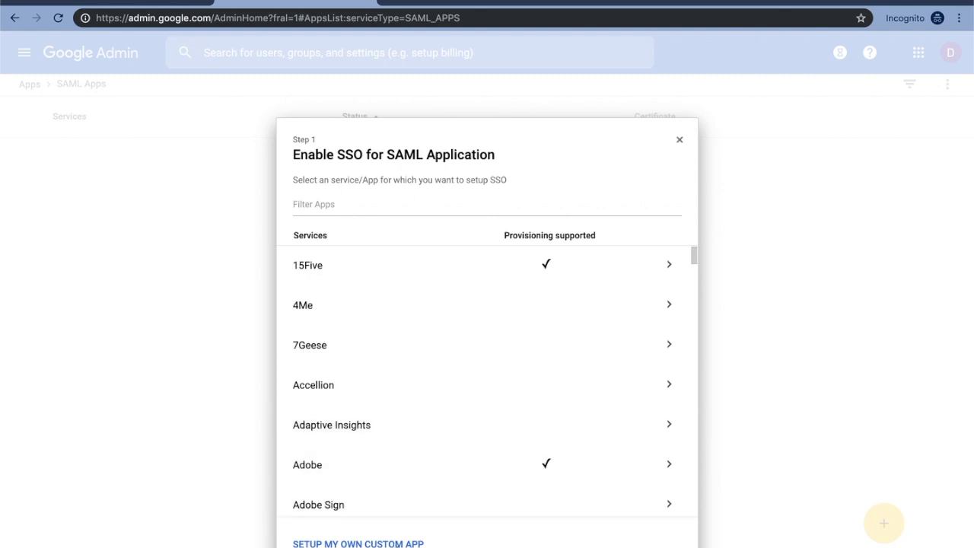
click(398, 544)
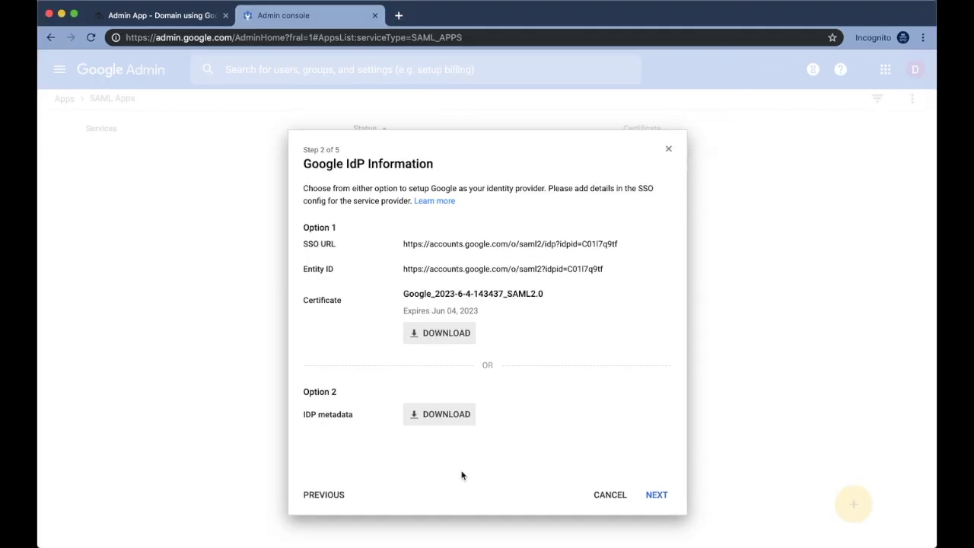
click(434, 418)
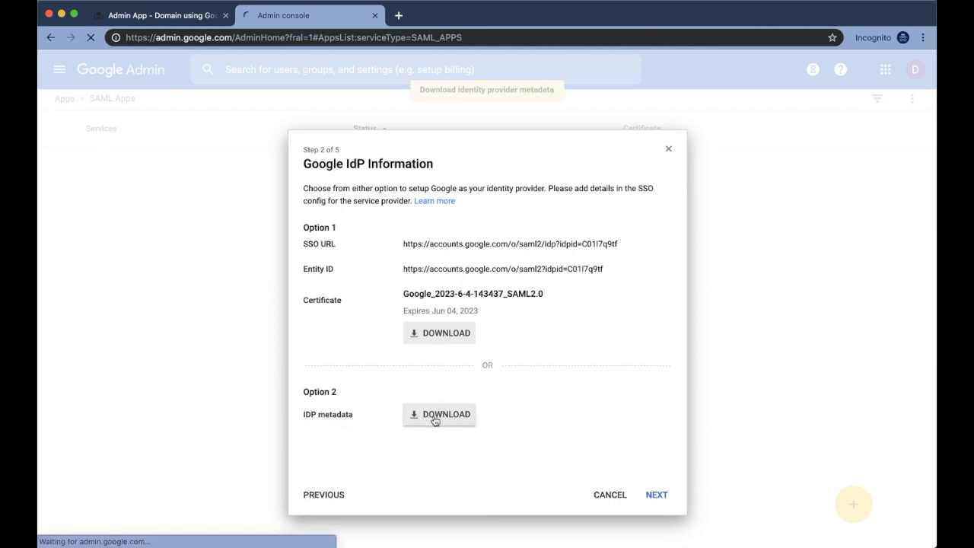
click(663, 493)
Step: Name the custom app Buzz and upload buzz-logo.png as its logo
click(427, 231)
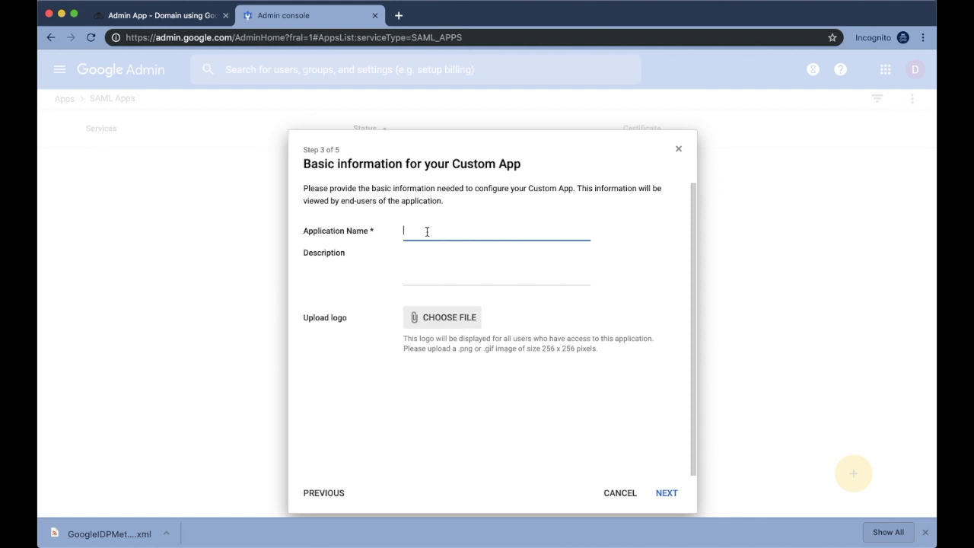
text(Buzz)
click(422, 275)
click(358, 275)
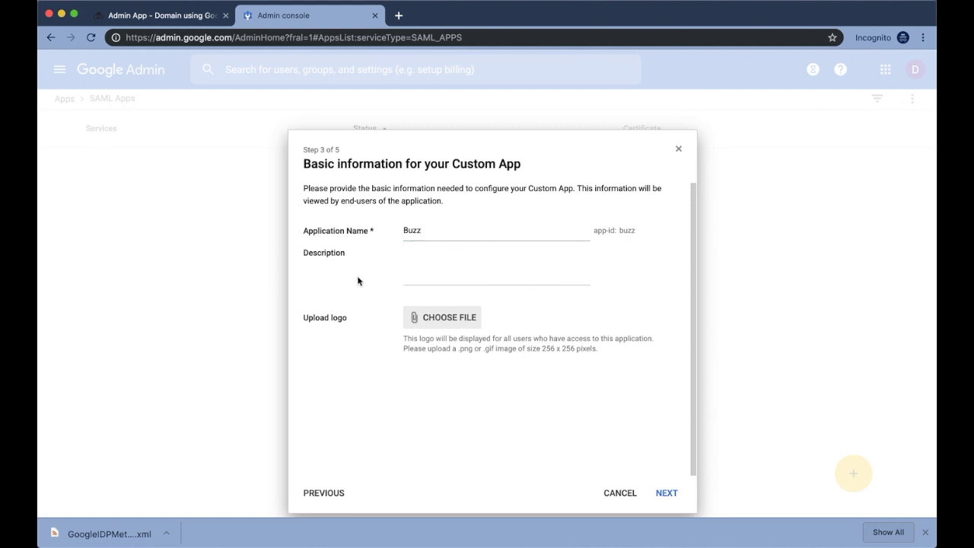
click(428, 319)
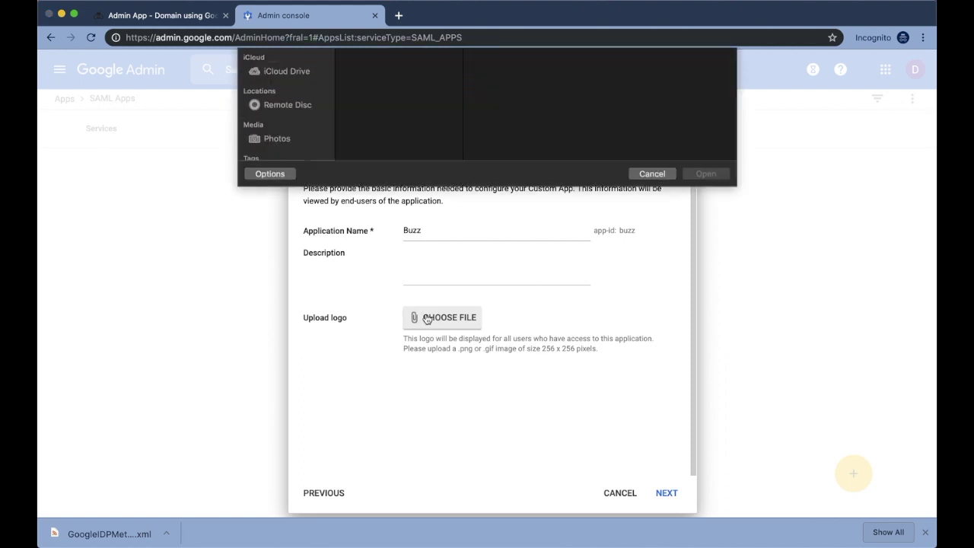
double_click(392, 81)
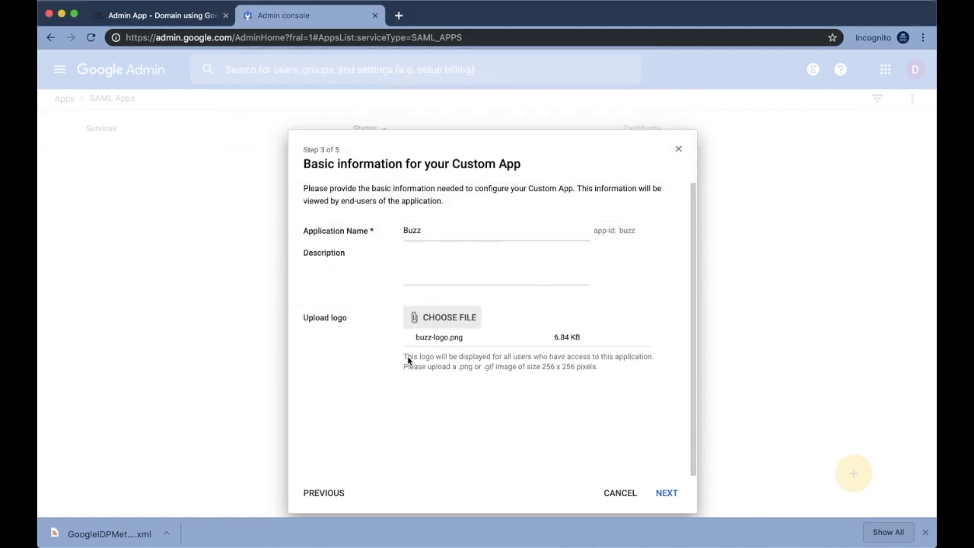
click(663, 495)
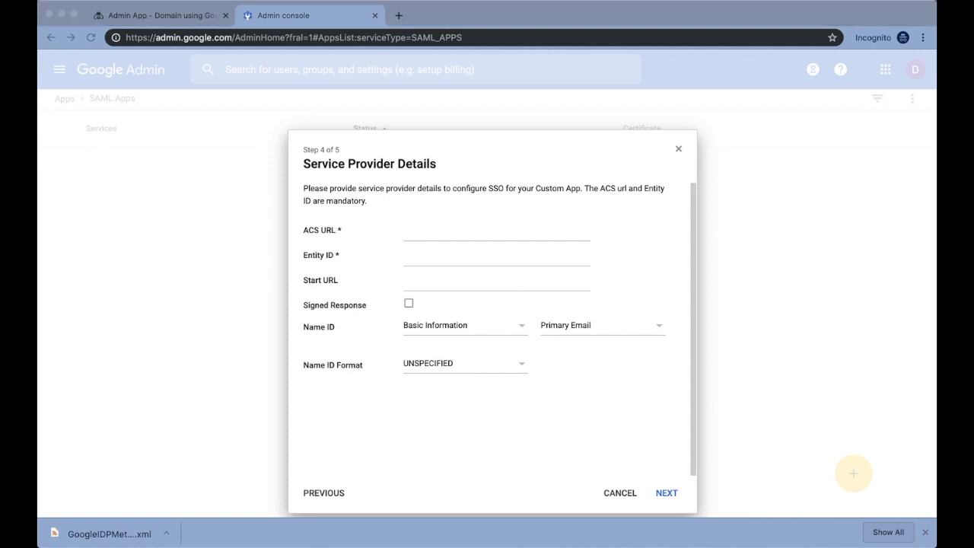
click(419, 233)
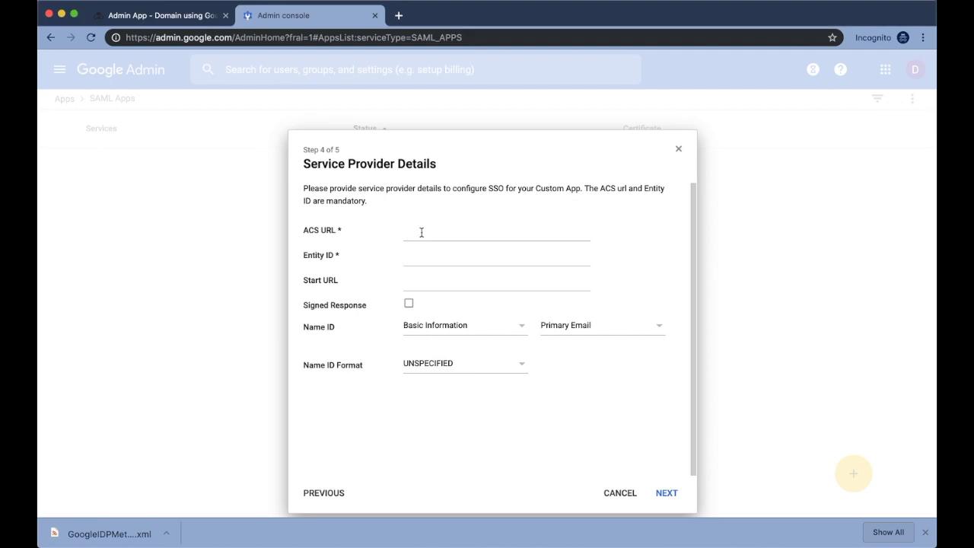
text(https://api.agilixbuzz.com/SAML/USERSPACE/Consumer)
key(super+Left)
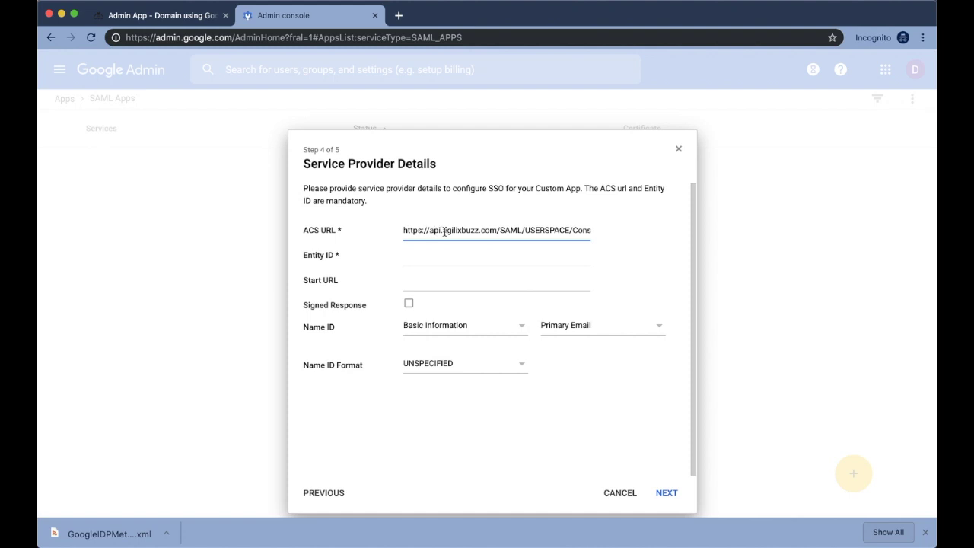
scroll(491, 231, right, 1)
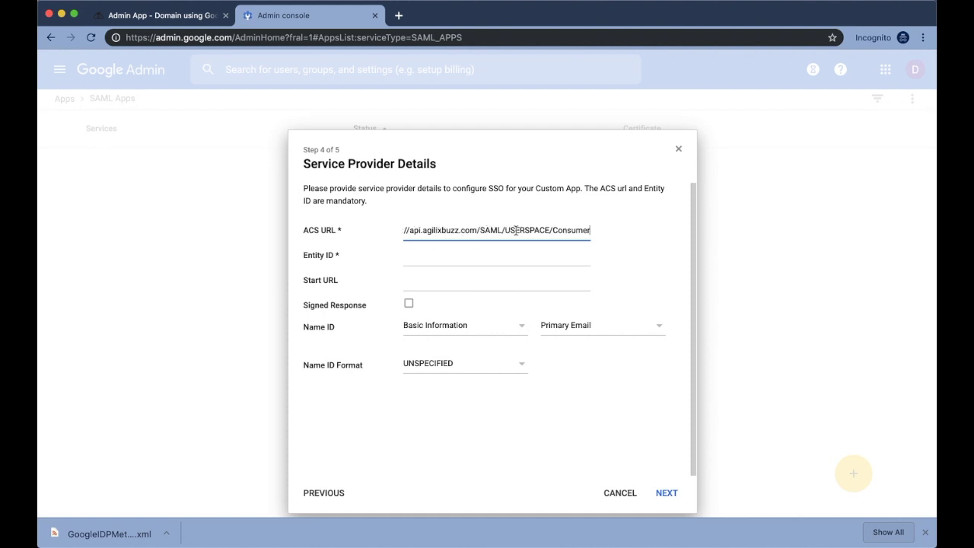
double_click(521, 231)
click(179, 17)
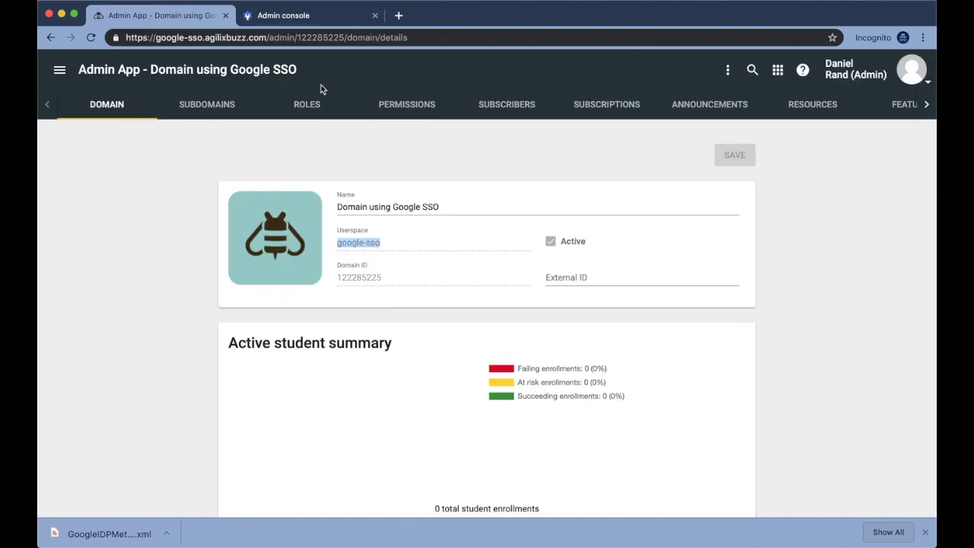
click(335, 16)
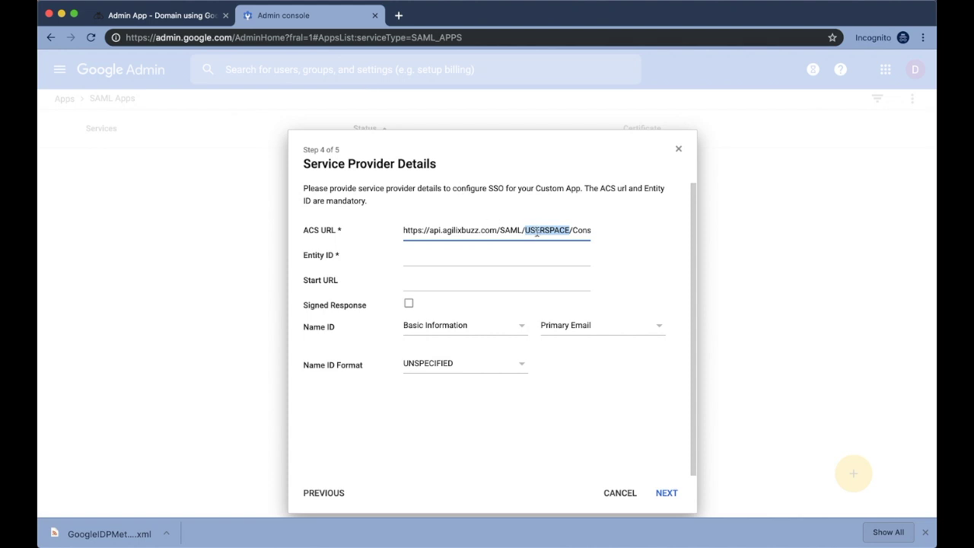
text(google-sso)
scroll(510, 230, right, 1)
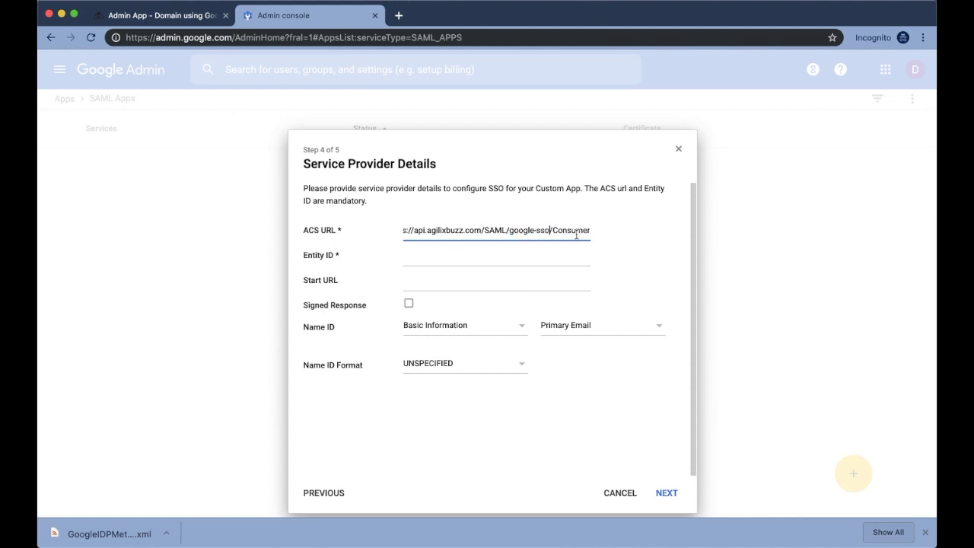
click(558, 255)
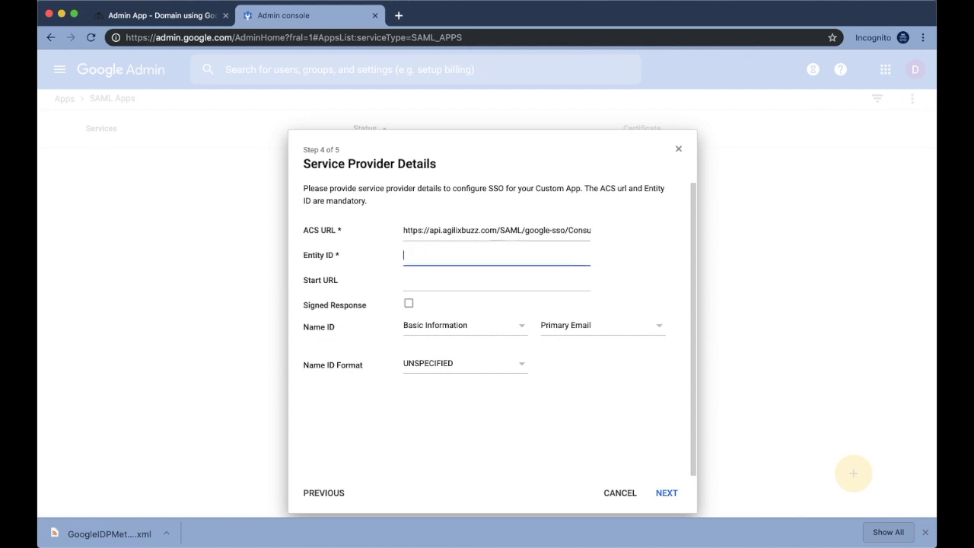
key(super+Tab)
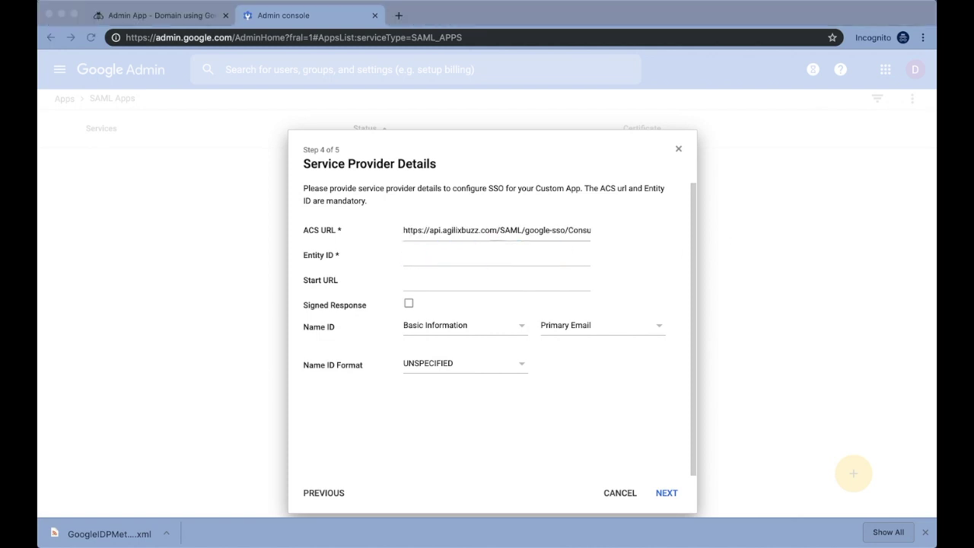
click(464, 256)
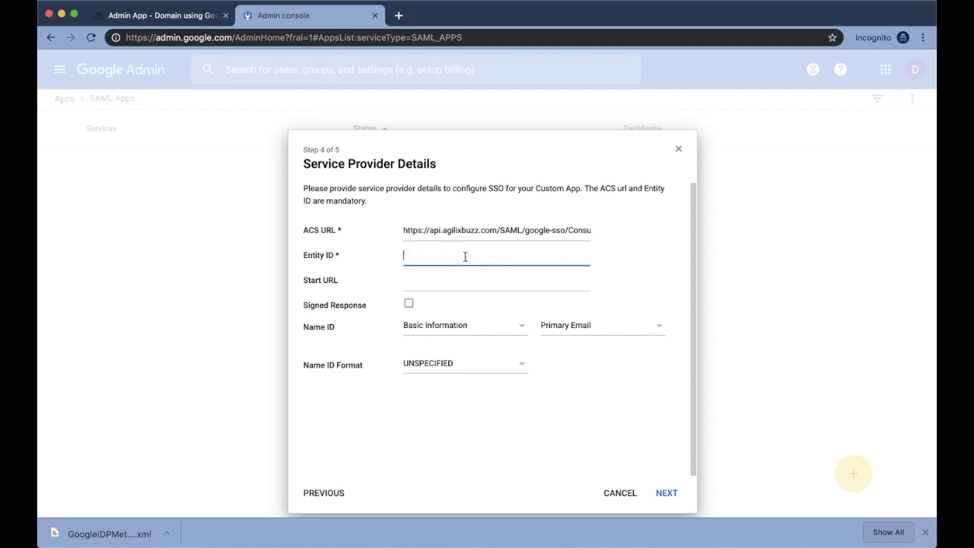
text(https://api.agilixbuzz.com/SAML/USERSPACE)
double_click(537, 256)
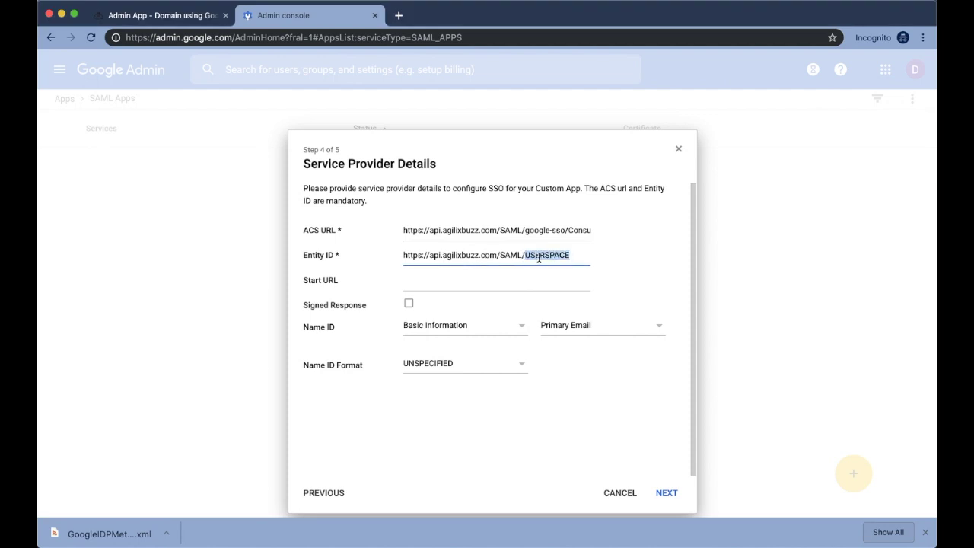
text(google-sso)
key(super+Tab)
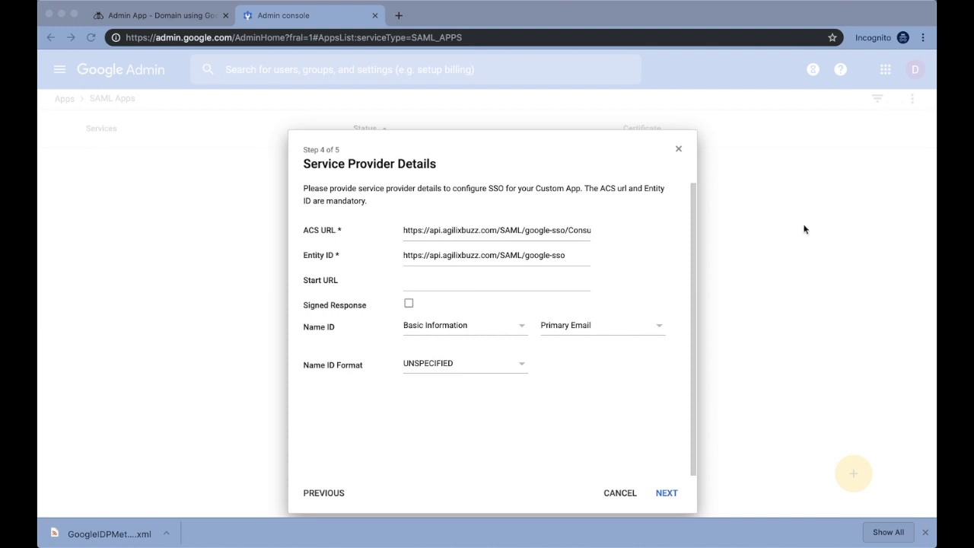
key(super+Tab)
click(440, 283)
text(https://USERSPACE.agilixbuzz.com/home)
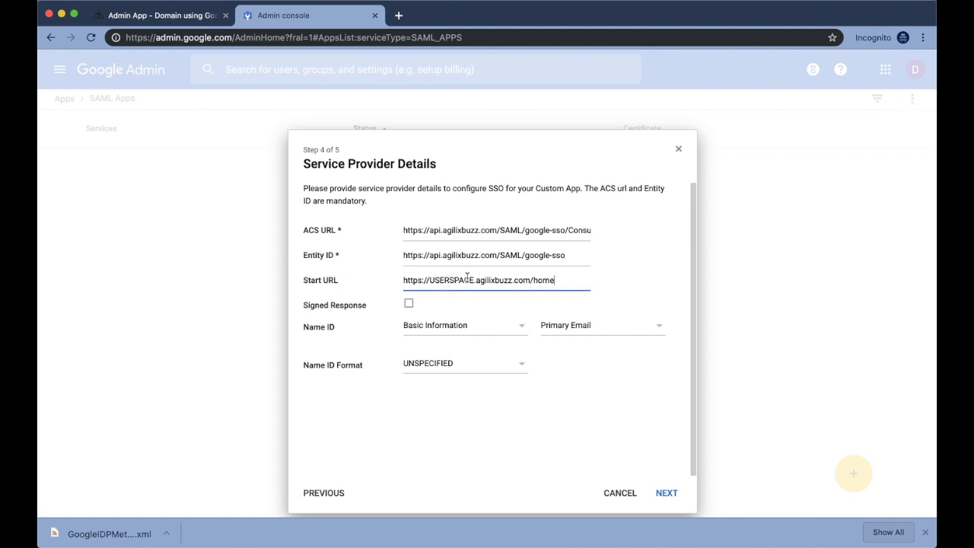
drag(476, 280, 581, 281)
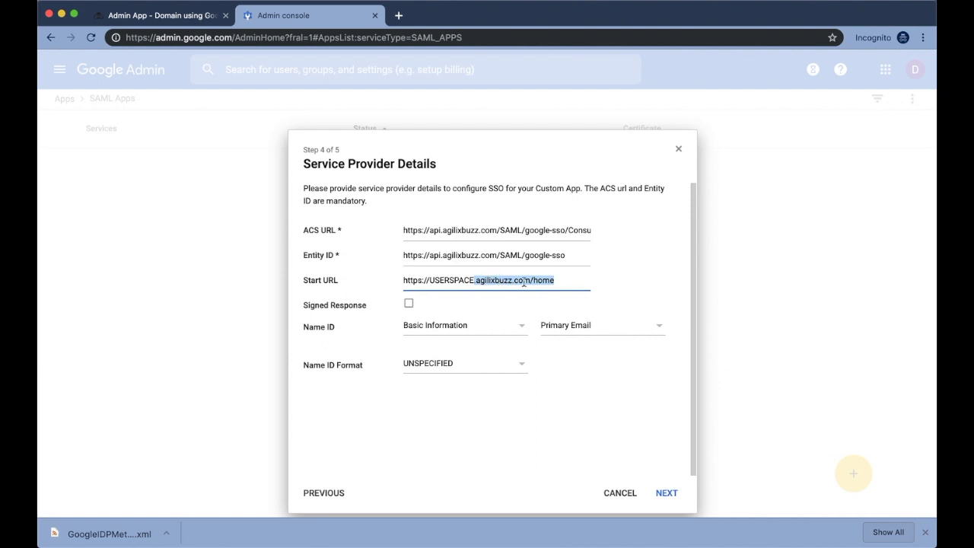
double_click(456, 281)
text(google-sso)
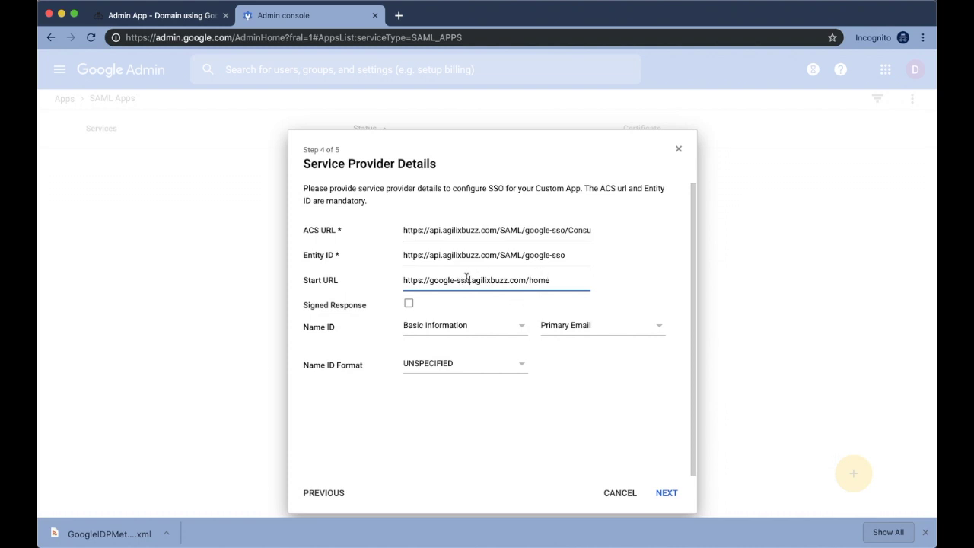
Step: Check the userspace in the Entity ID and ACS URL, and finish the app setup without adding attribute mappings
drag(525, 256, 565, 256)
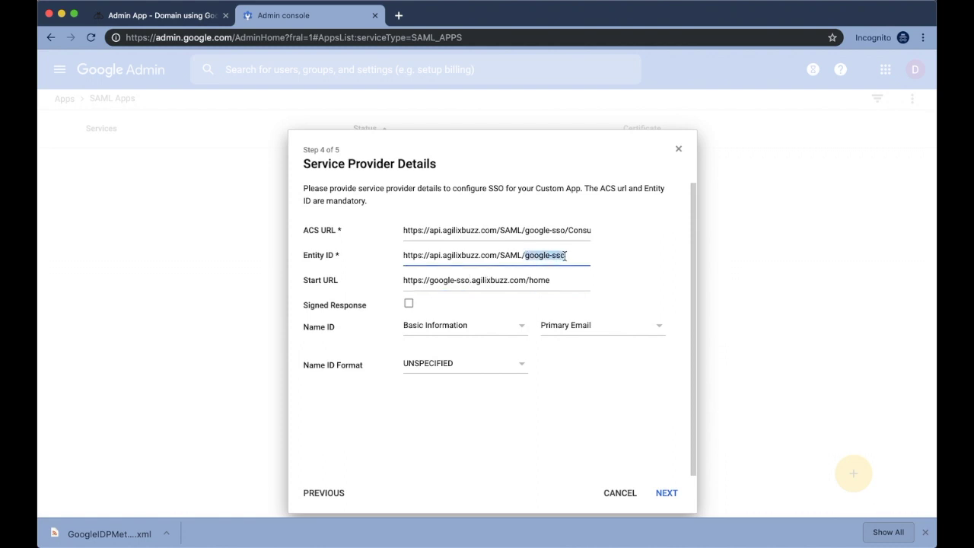
drag(525, 230, 566, 231)
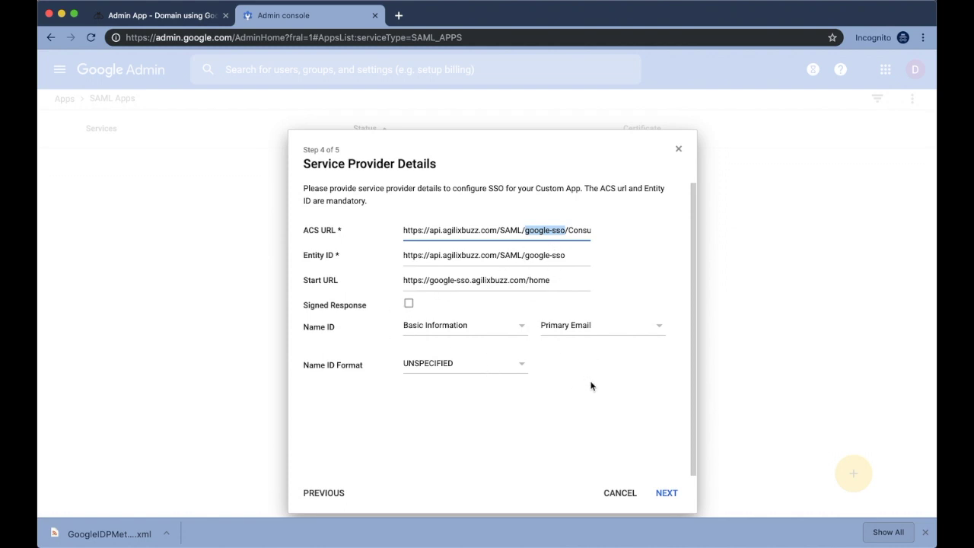
scroll(591, 387, down, 1)
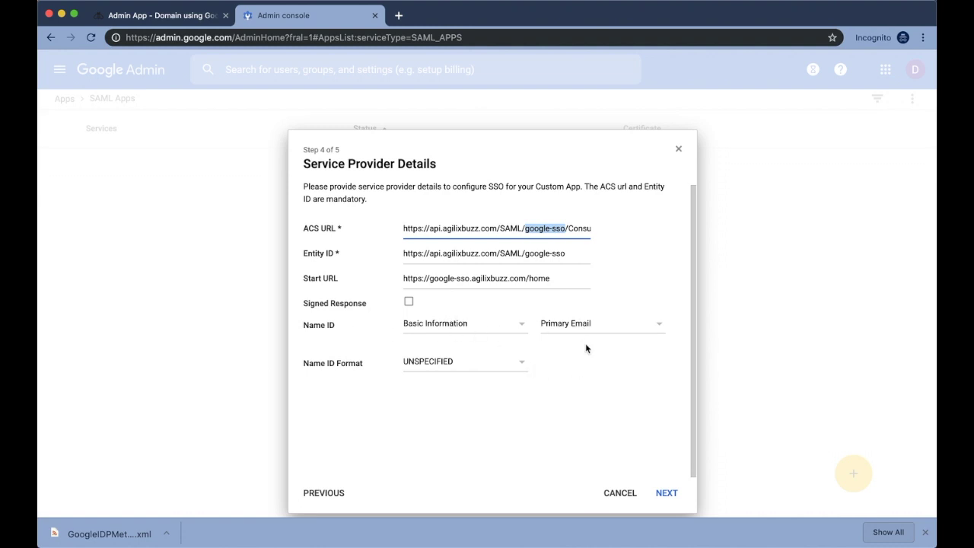
click(666, 493)
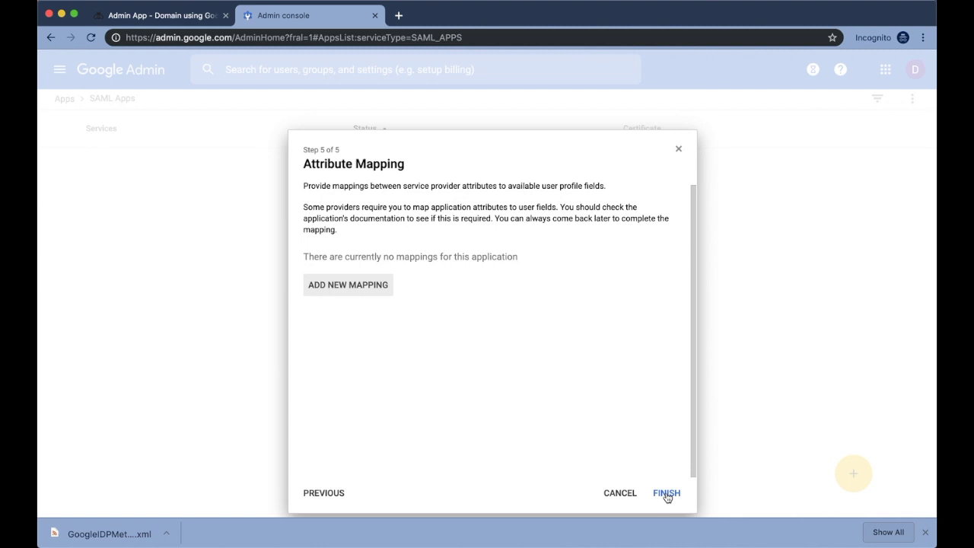
click(666, 494)
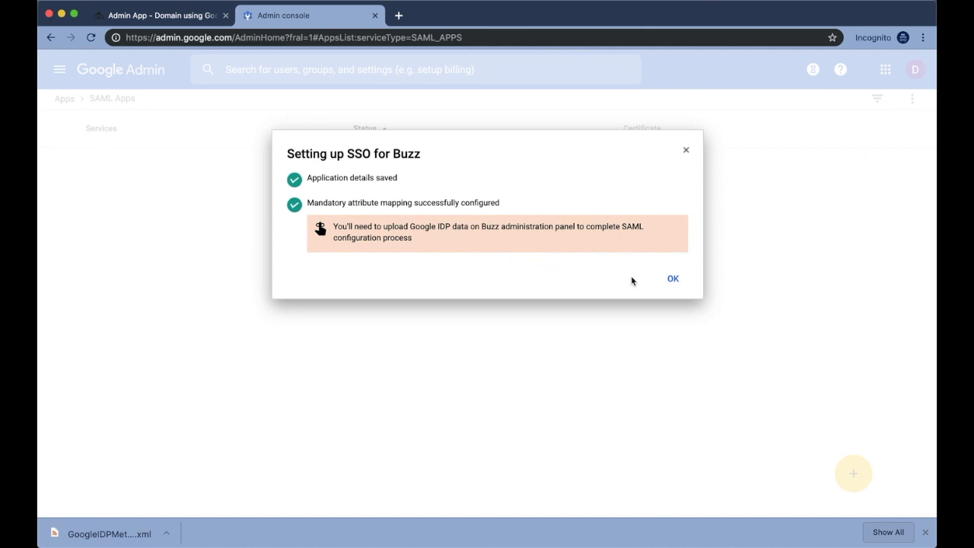
click(674, 281)
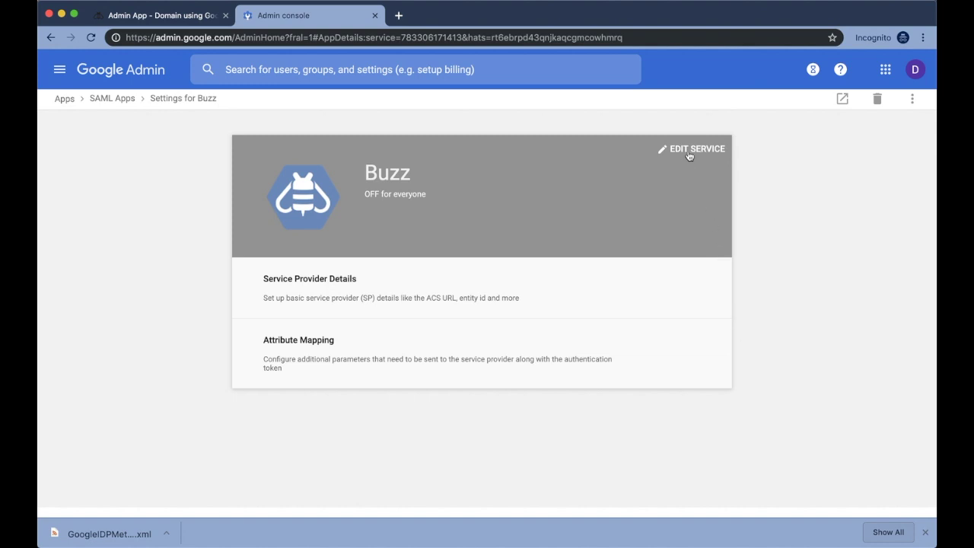
Step: Set the Buzz app's service status to ON for everyone and save the change
triple_click(387, 200)
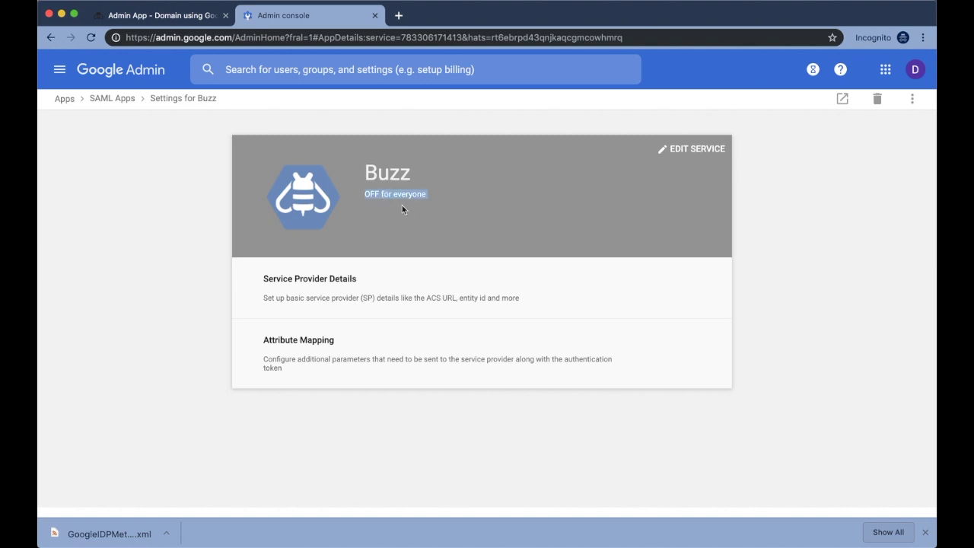
click(689, 152)
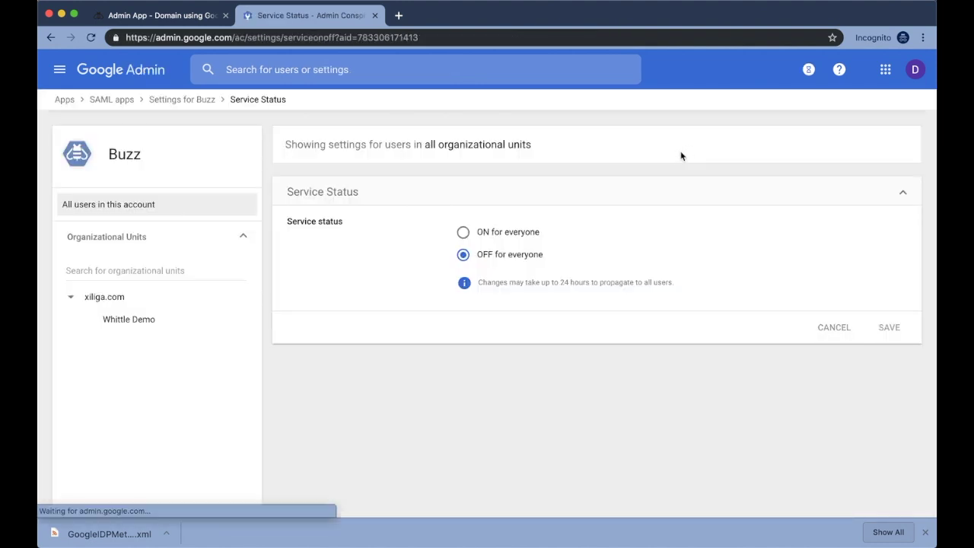
click(463, 232)
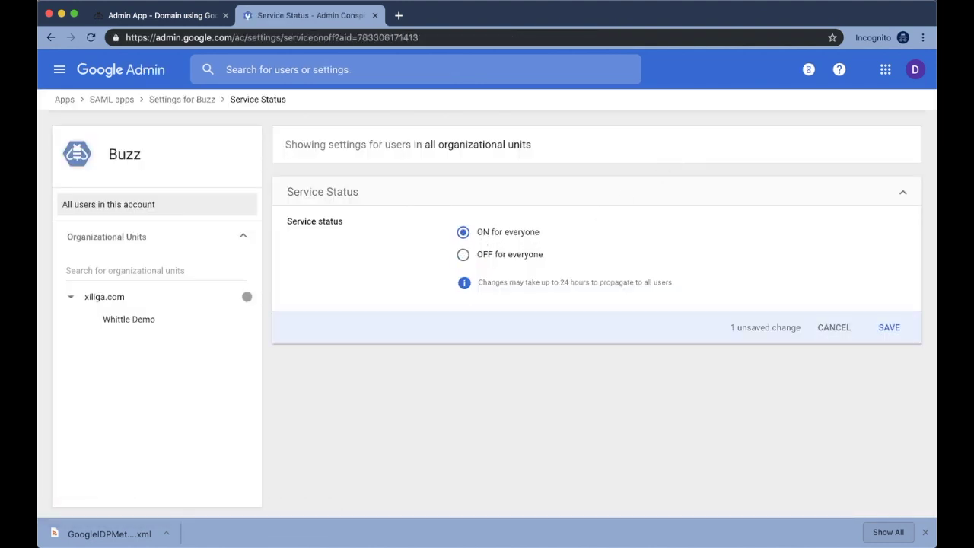
click(888, 329)
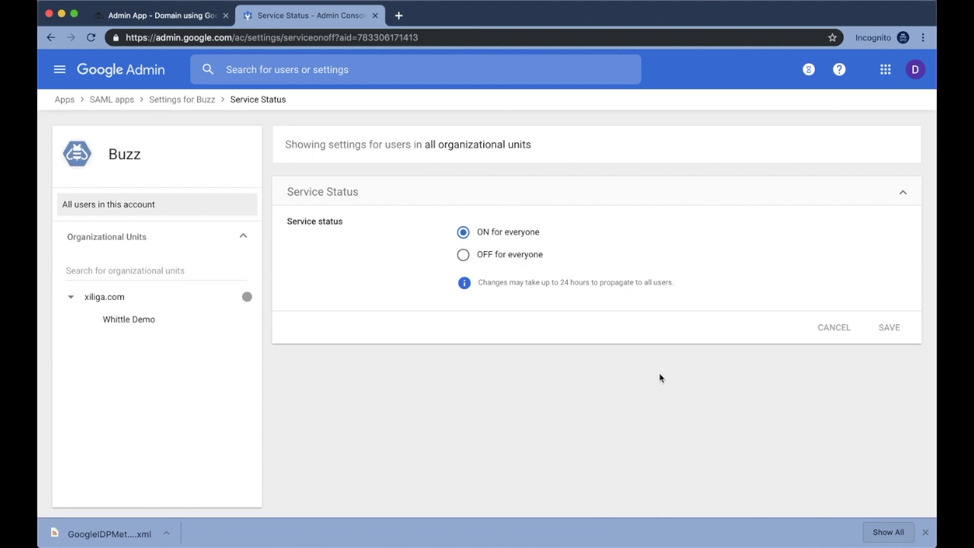
Step: Switch to the Buzz Admin App and set the authentication type to SAML in the domain settings
click(194, 20)
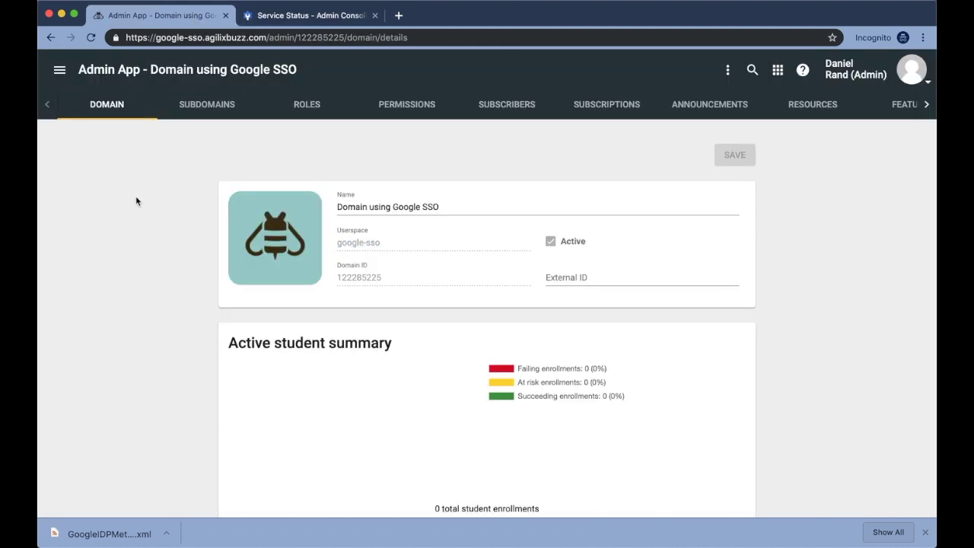
click(729, 71)
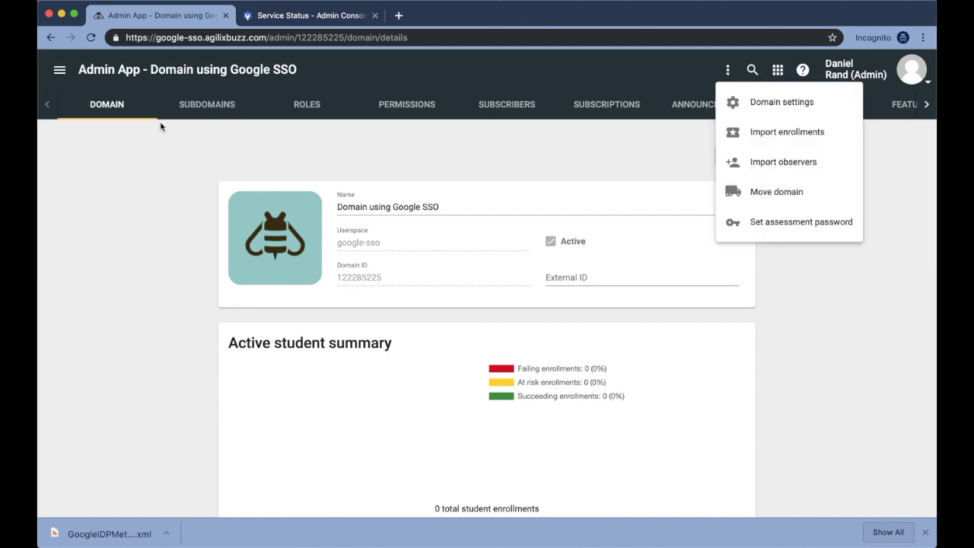
click(104, 224)
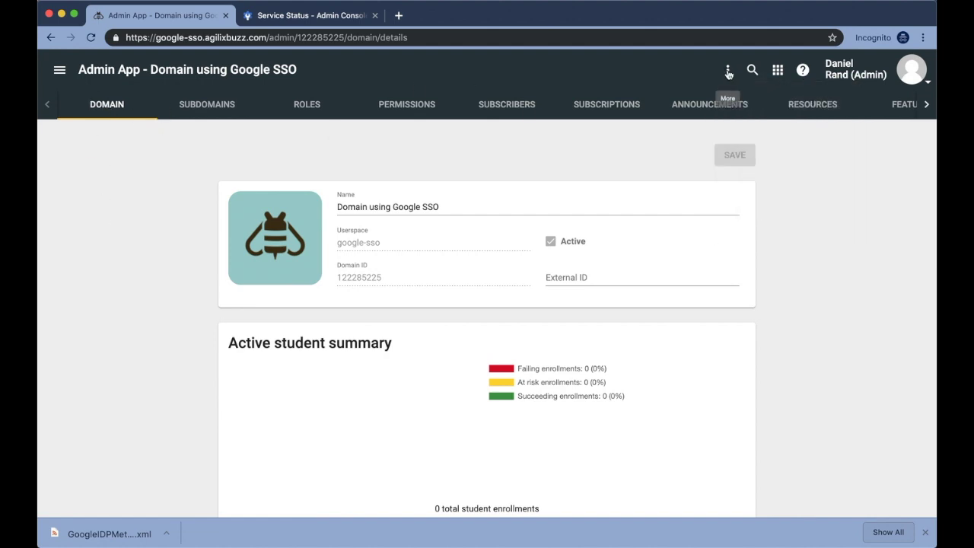
click(728, 73)
click(769, 102)
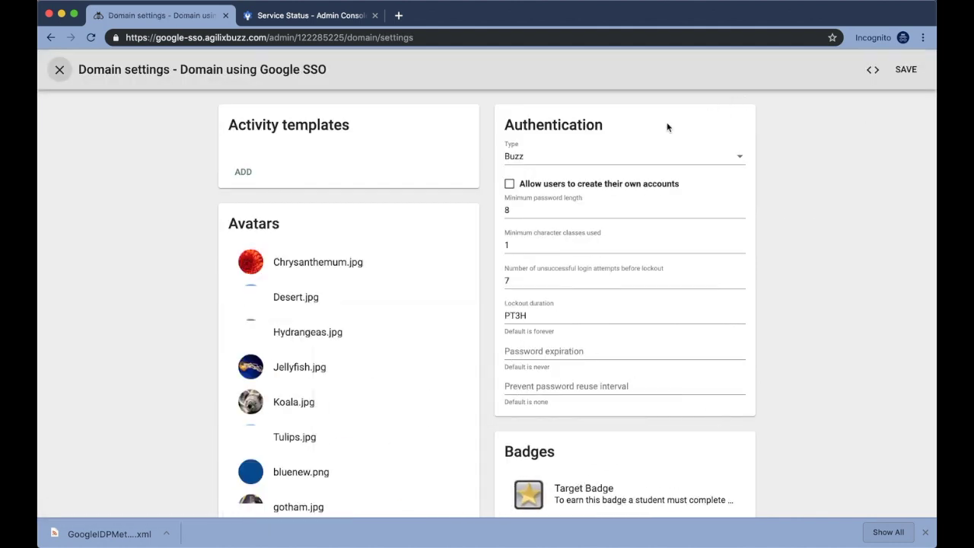
click(529, 159)
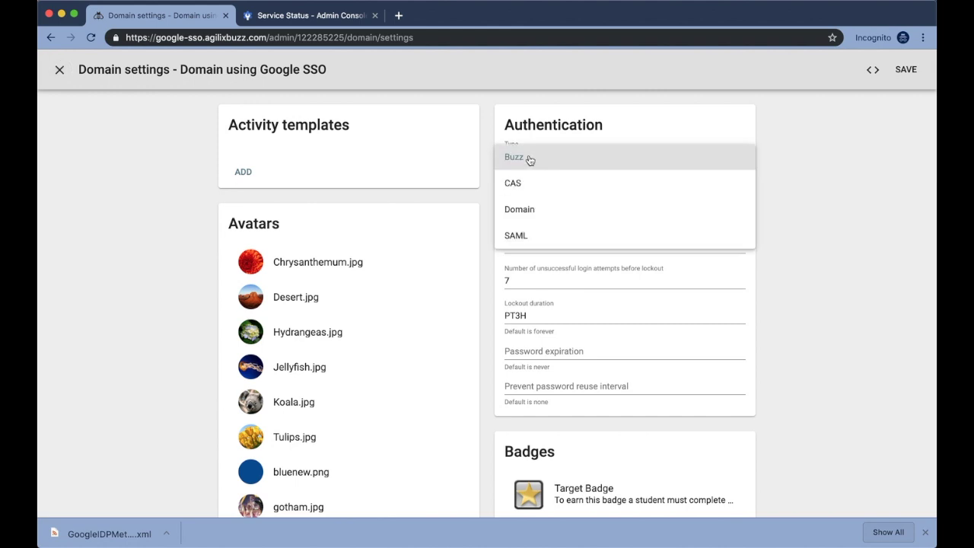
click(529, 236)
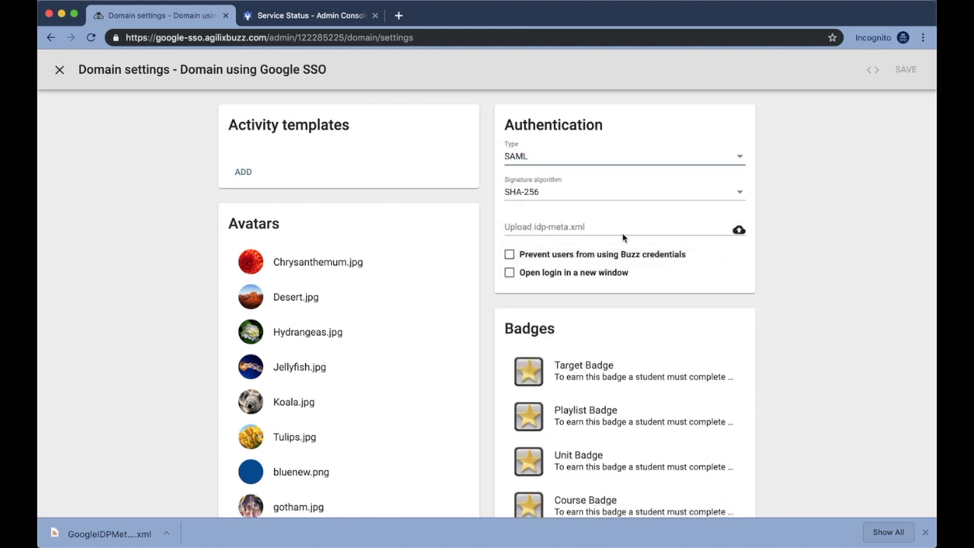
Step: Keep SHA-256 as the SAML signature algorithm and enable opening the login in a new window
click(601, 201)
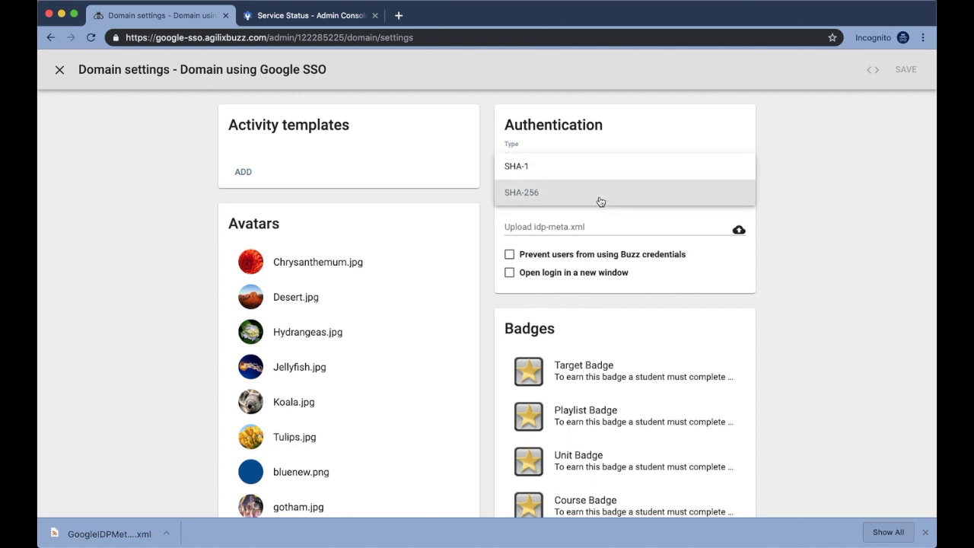
click(785, 204)
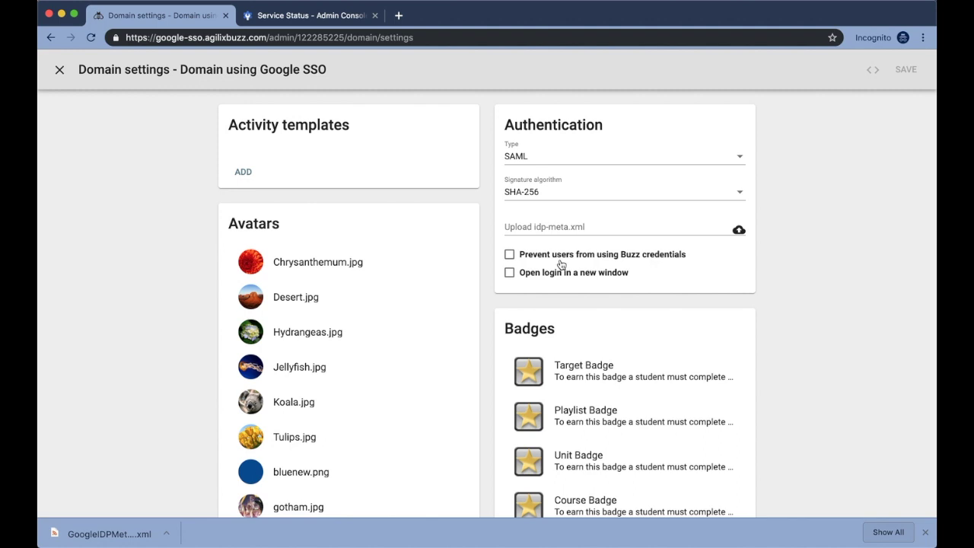
click(510, 275)
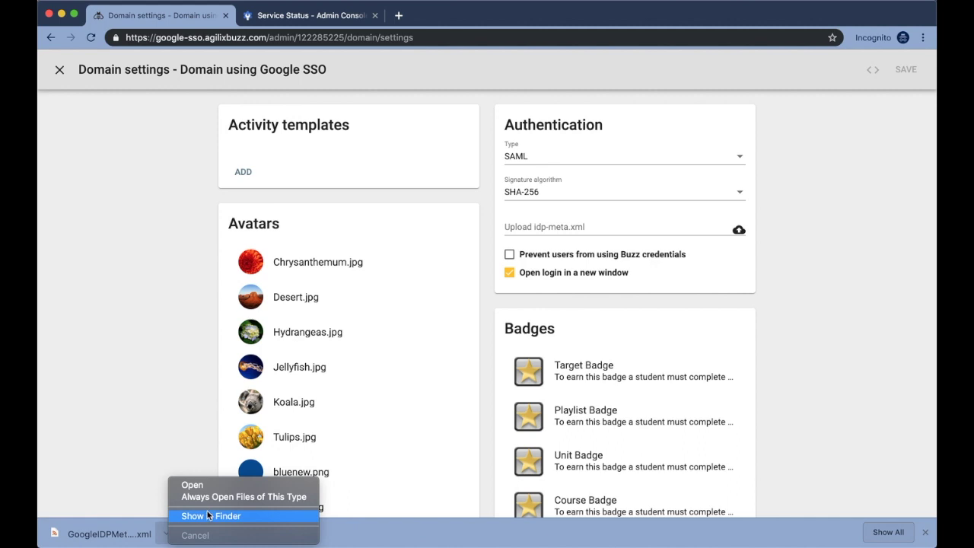
Step: Locate the downloaded Google IDP metadata file in Finder and rename it to idp-meta.xml
click(210, 518)
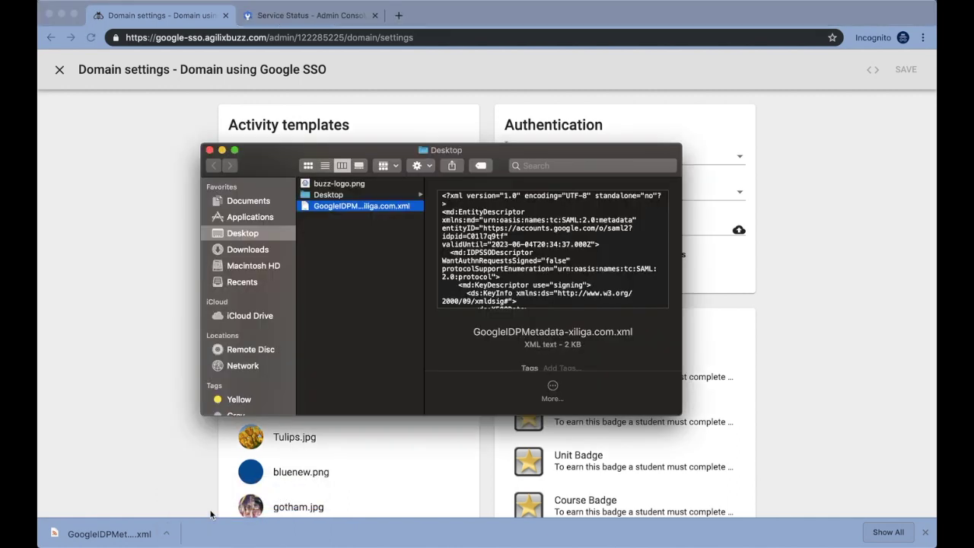
right_click(361, 209)
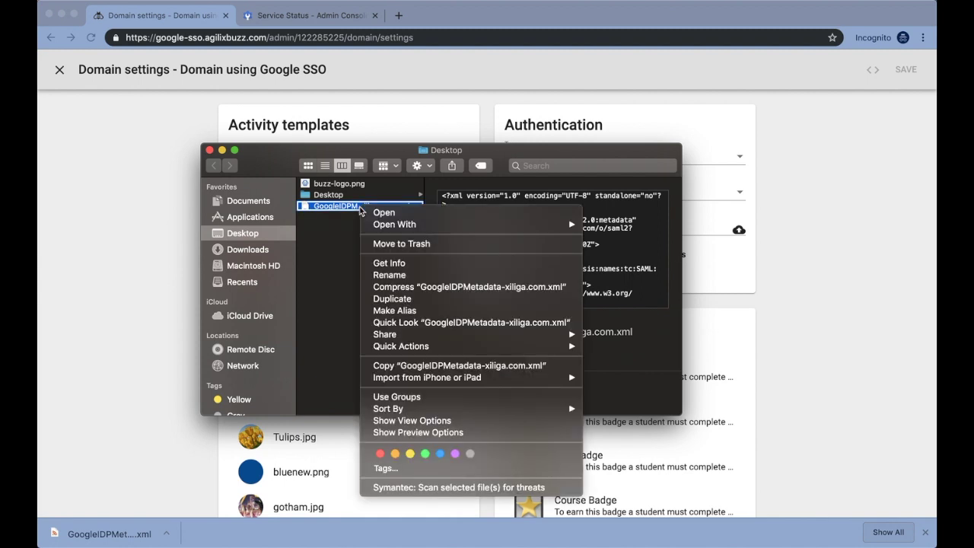
click(393, 275)
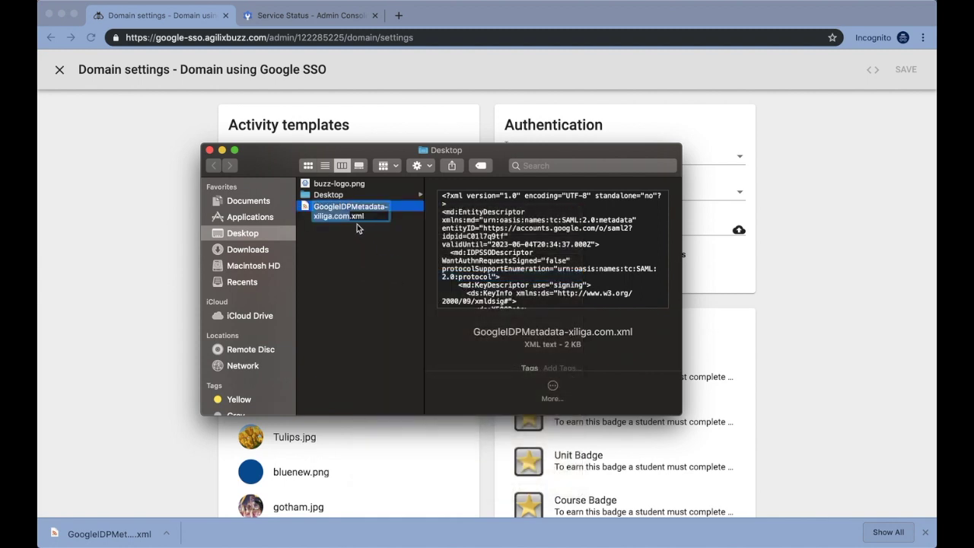
text(idp-meta)
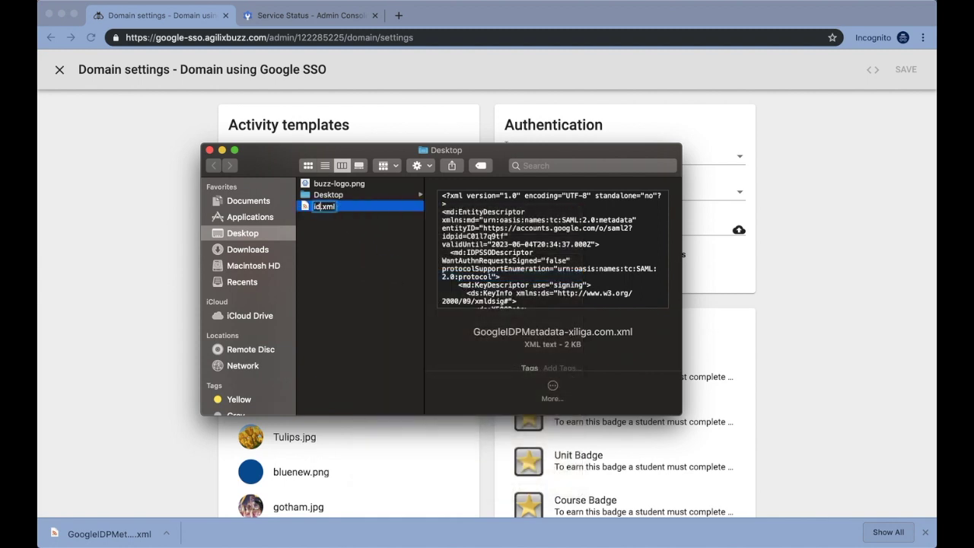
key(Return)
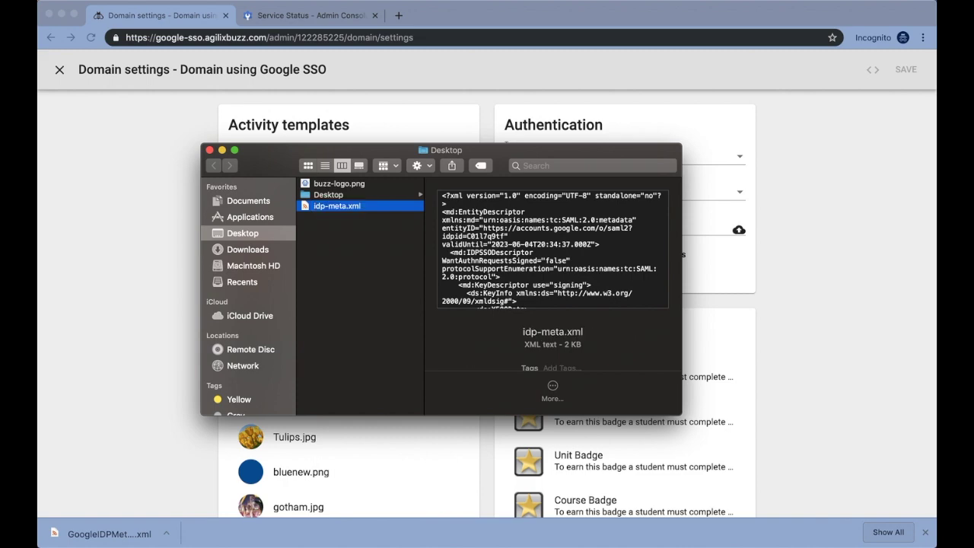
drag(383, 150, 550, 253)
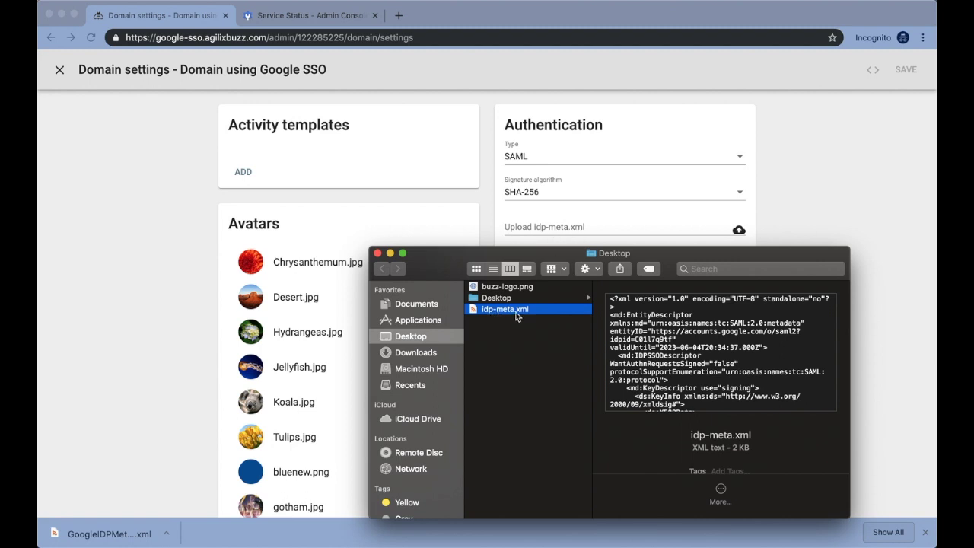
click(377, 253)
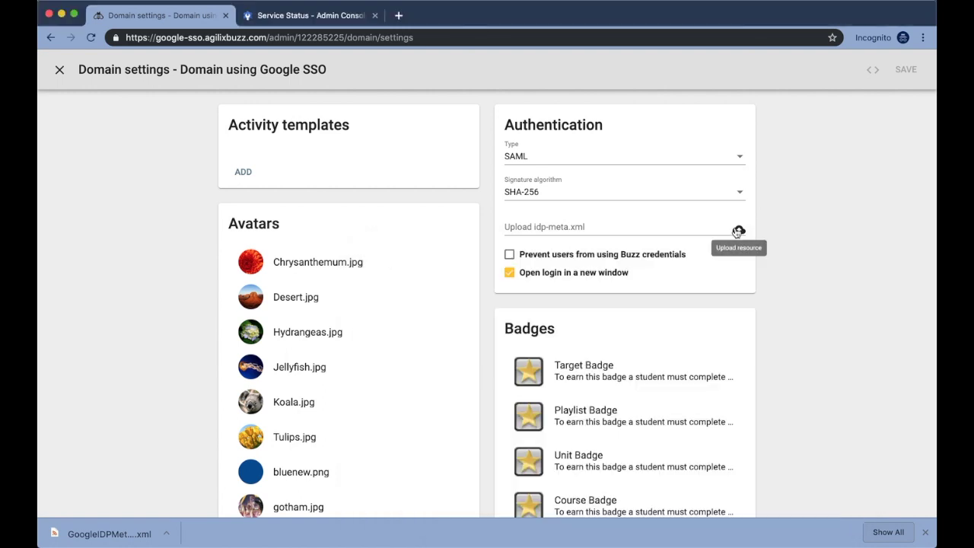
Step: Upload idp-meta.xml from the Desktop as the identity provider metadata for SAML authentication
click(739, 230)
click(410, 280)
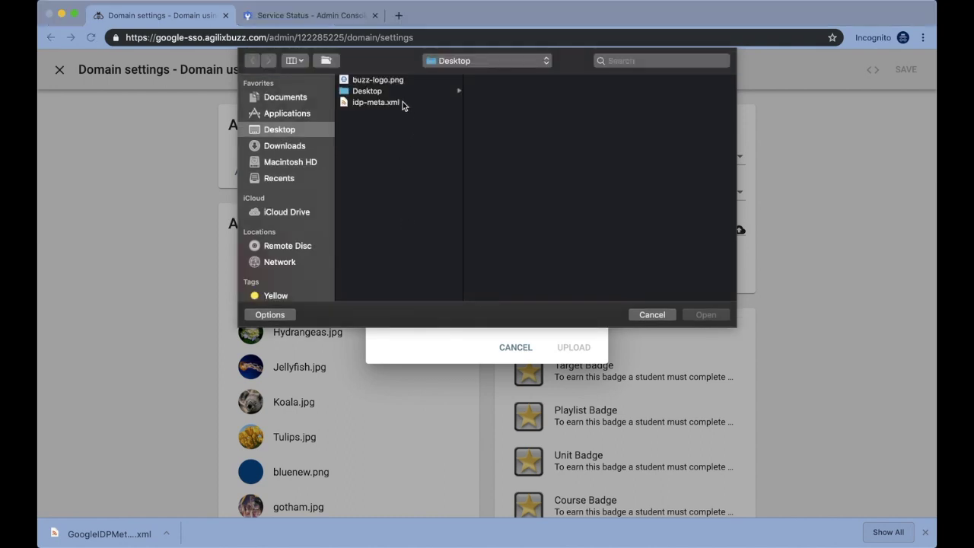
click(403, 102)
click(698, 314)
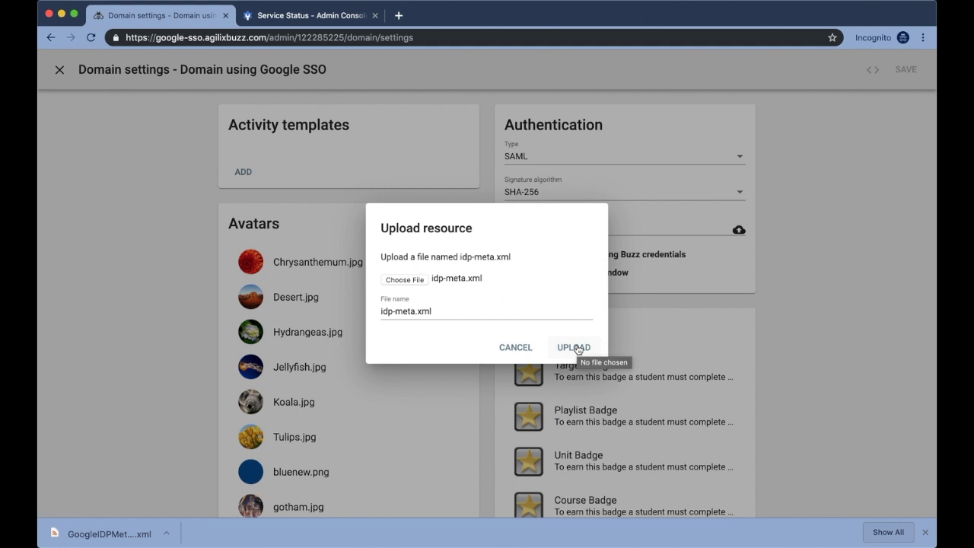
click(575, 348)
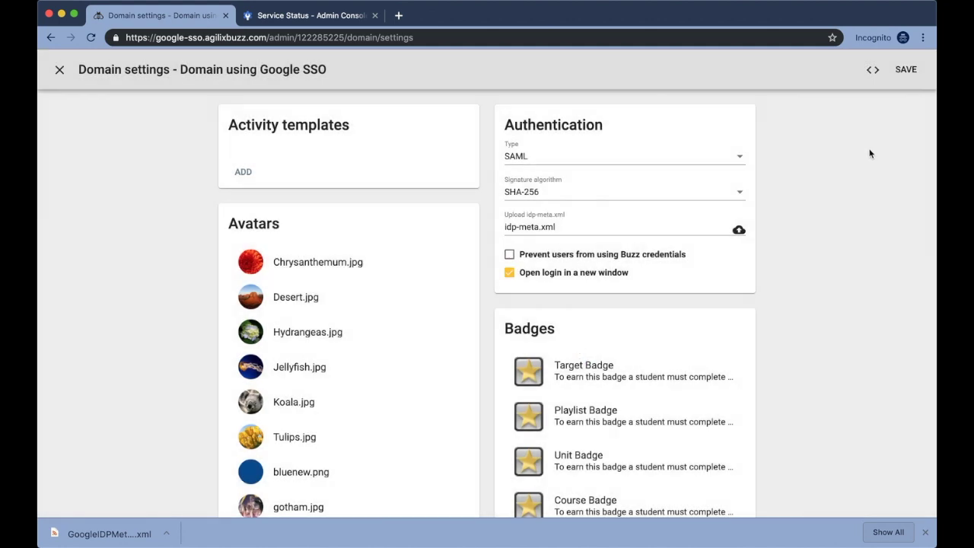
Step: Save the domain settings and dismiss the browser's download bar
click(900, 73)
click(649, 315)
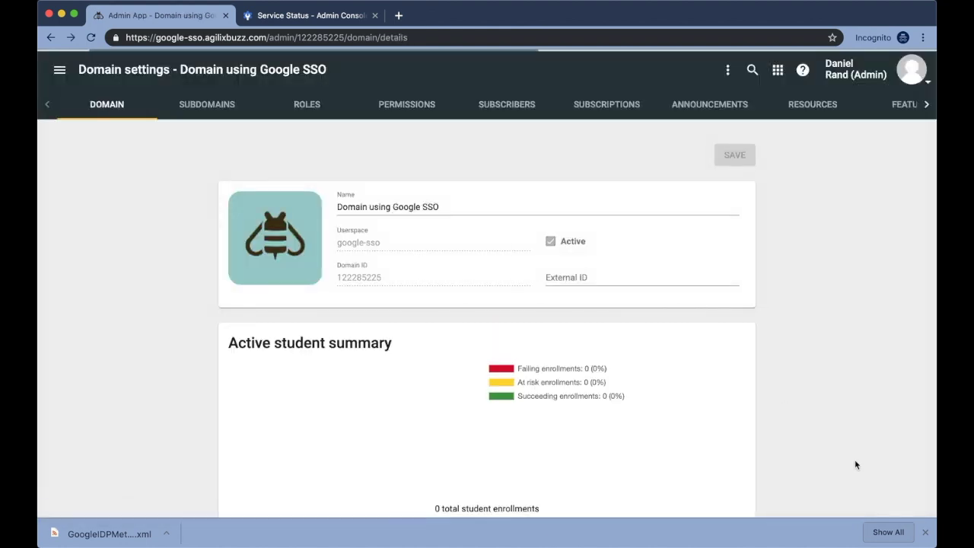
click(926, 532)
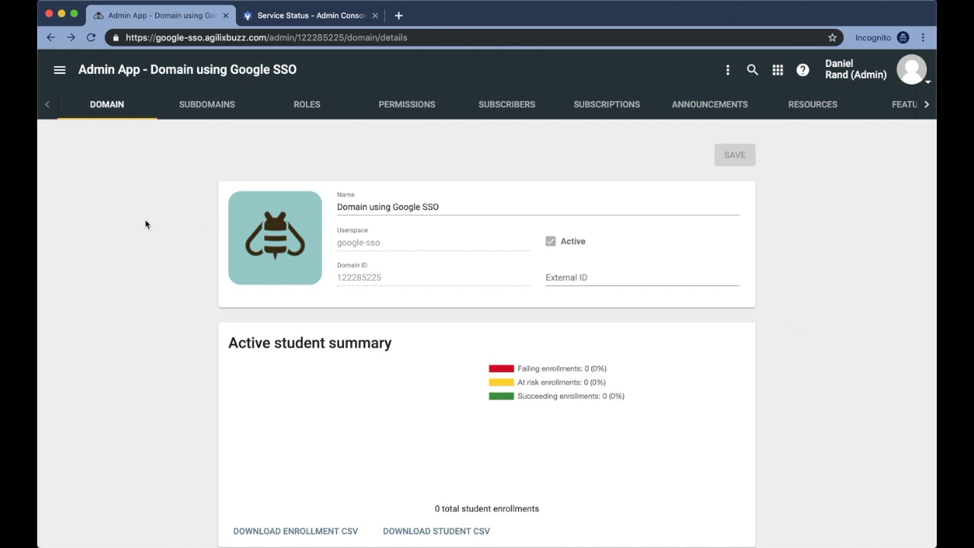
Step: View the Buzz domain's user list, and open the Buzz SAML app's Service Provider Details in Google Admin to check the Name ID mapping
click(60, 70)
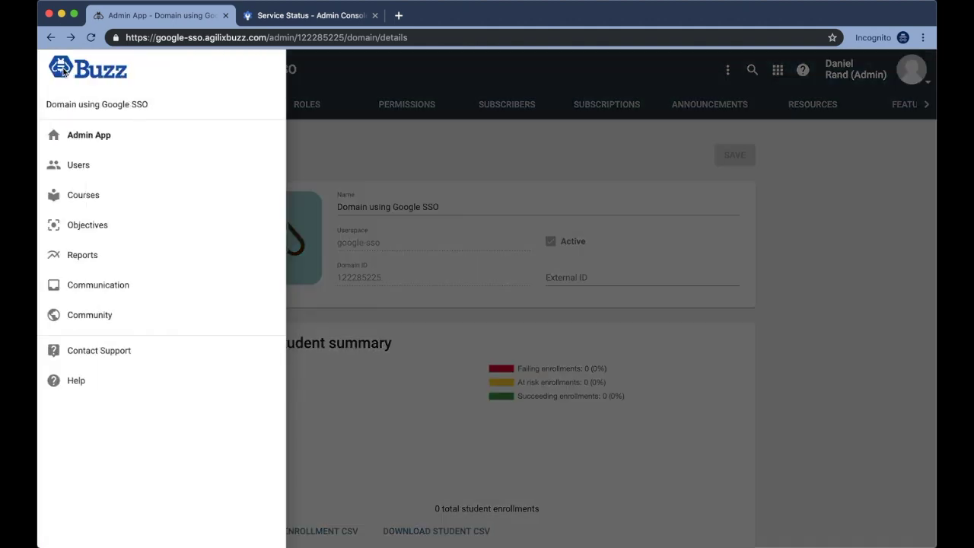
click(106, 164)
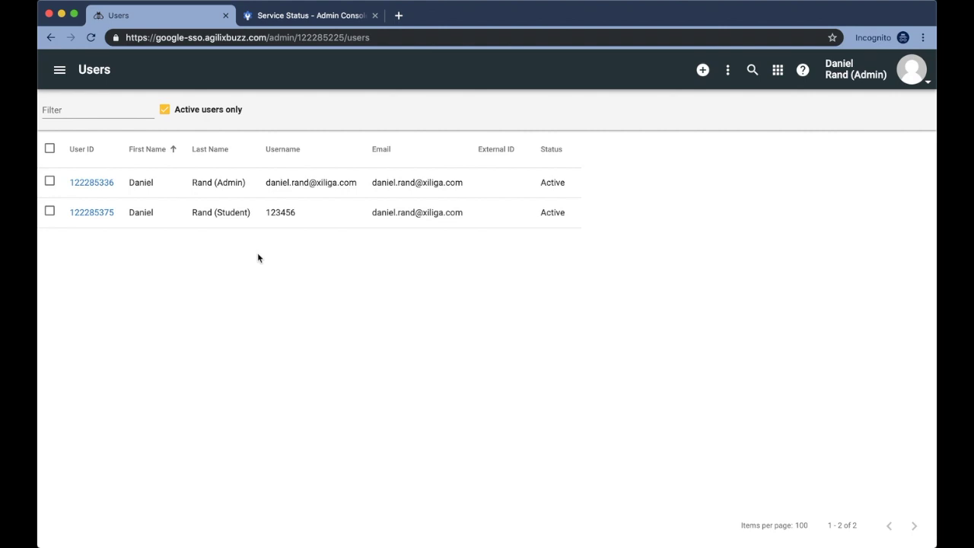
click(278, 18)
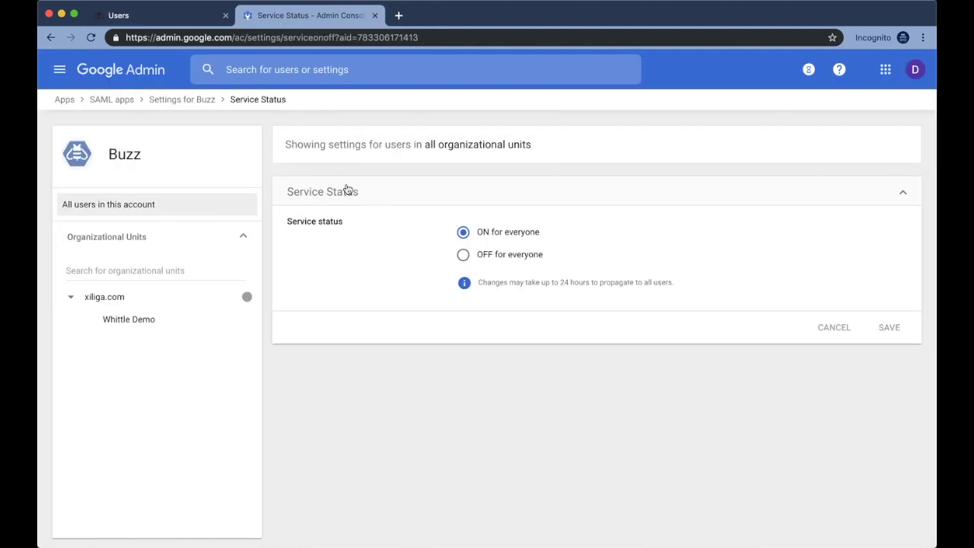
click(192, 100)
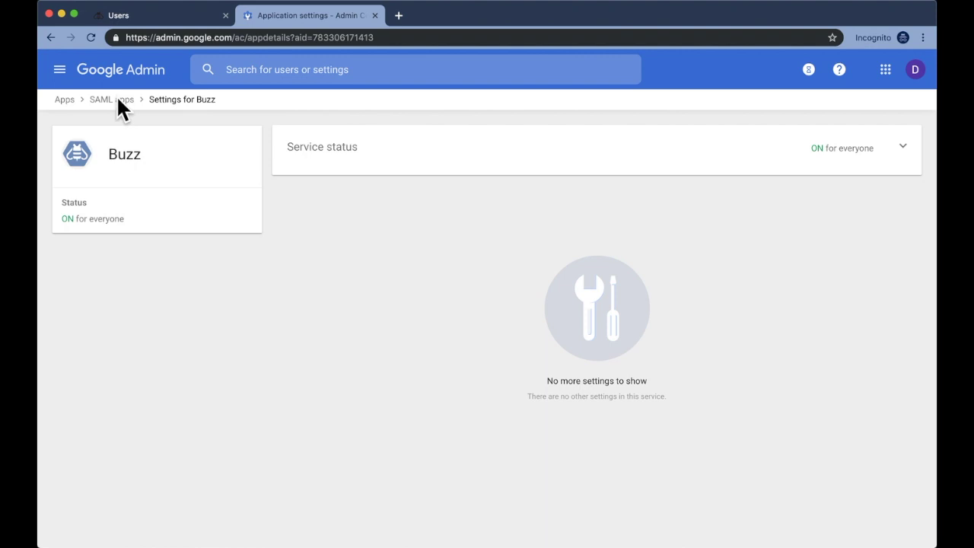
click(118, 99)
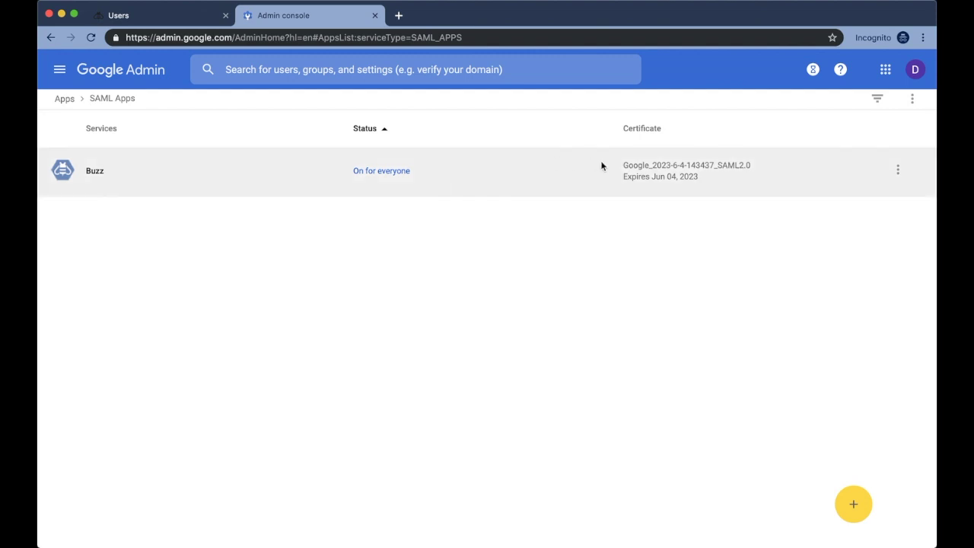
click(89, 175)
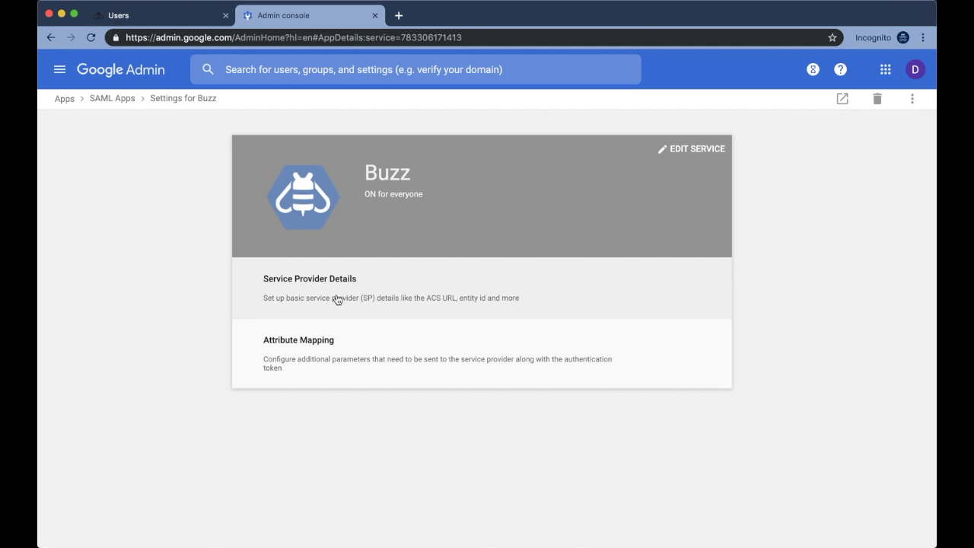
click(337, 299)
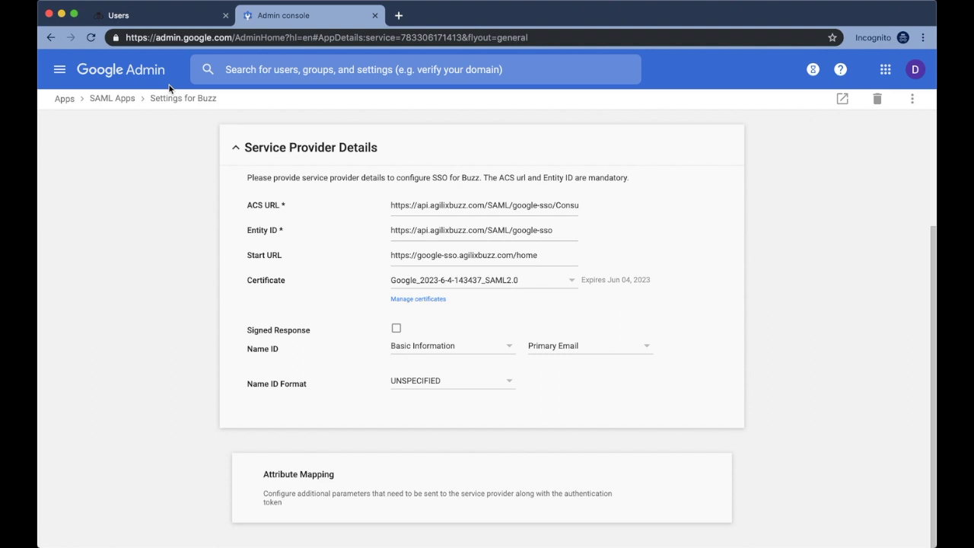
Step: Return to the Buzz user list and compare the admin user's username with the Primary Email used as Name ID
click(156, 16)
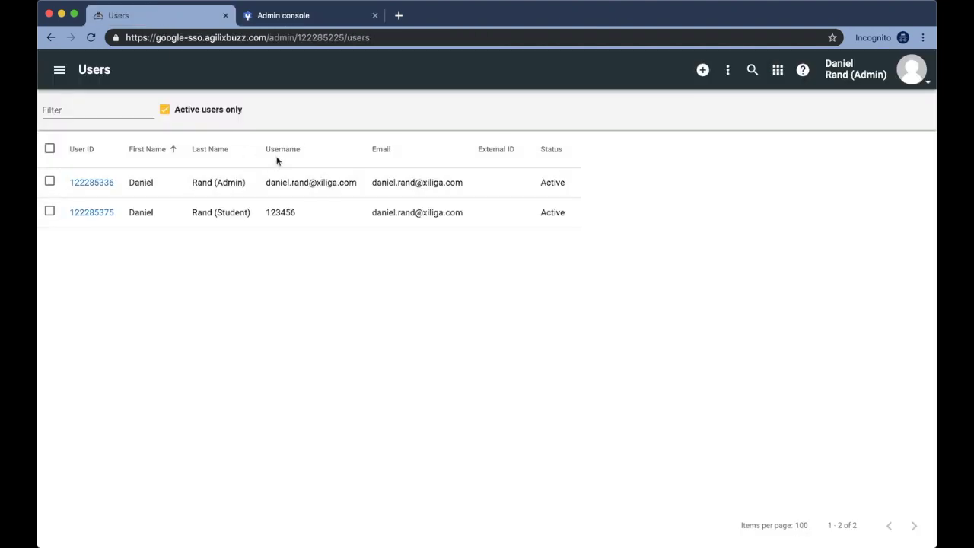
drag(267, 183, 359, 182)
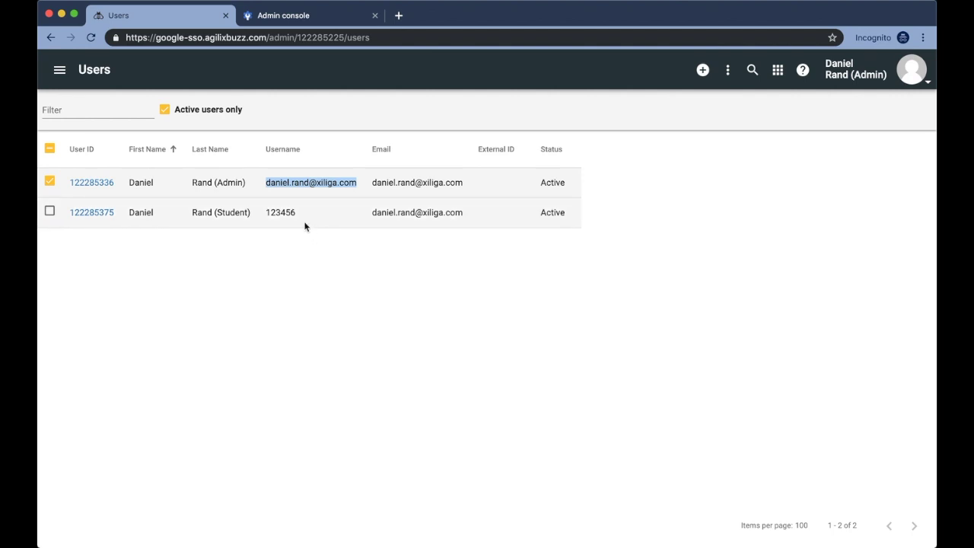
click(268, 183)
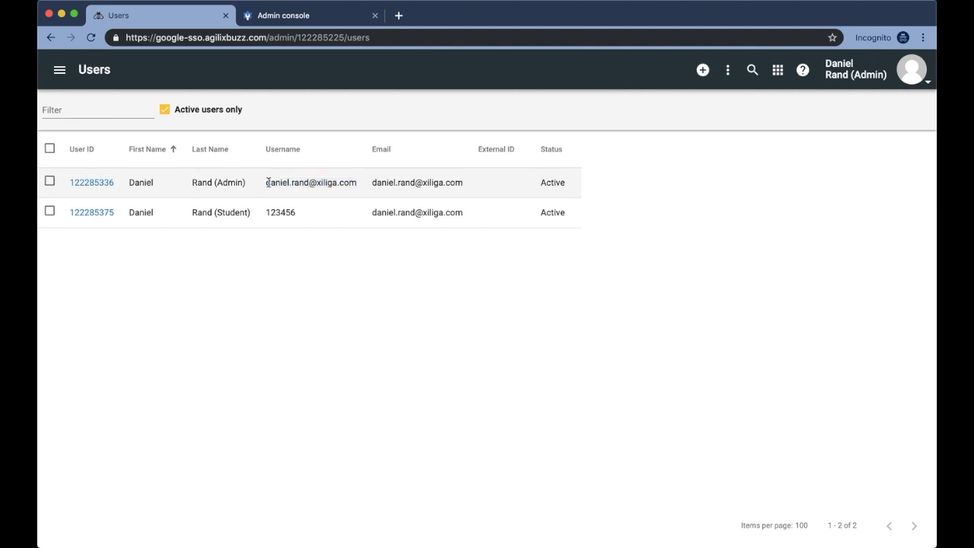
drag(267, 183, 359, 182)
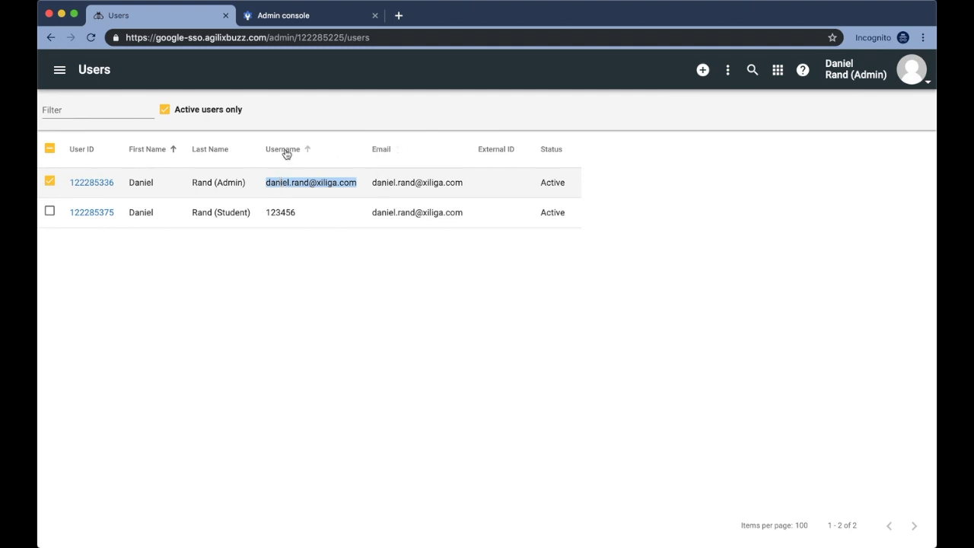
click(653, 201)
Step: Log out of the Buzz admin account and close the logout page to return to the domain's login page
click(912, 72)
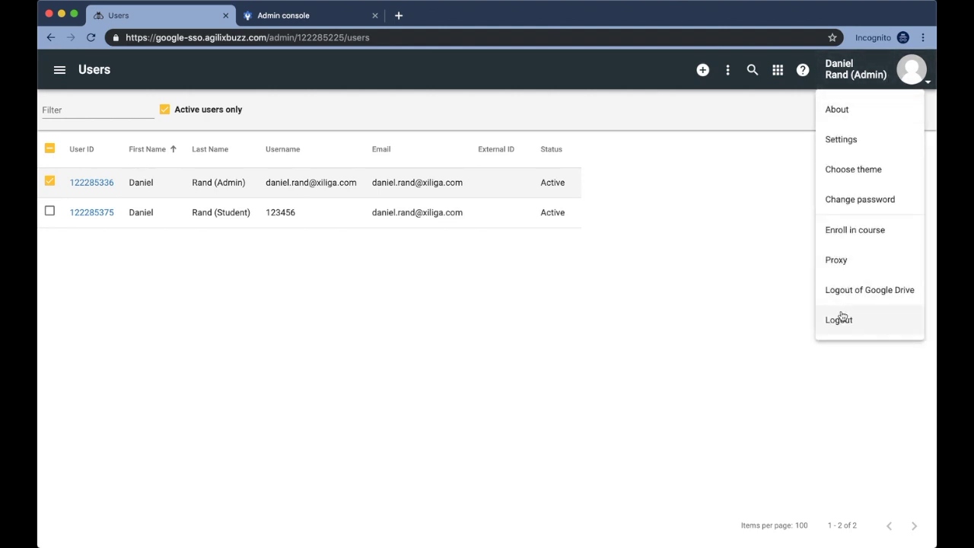
click(840, 320)
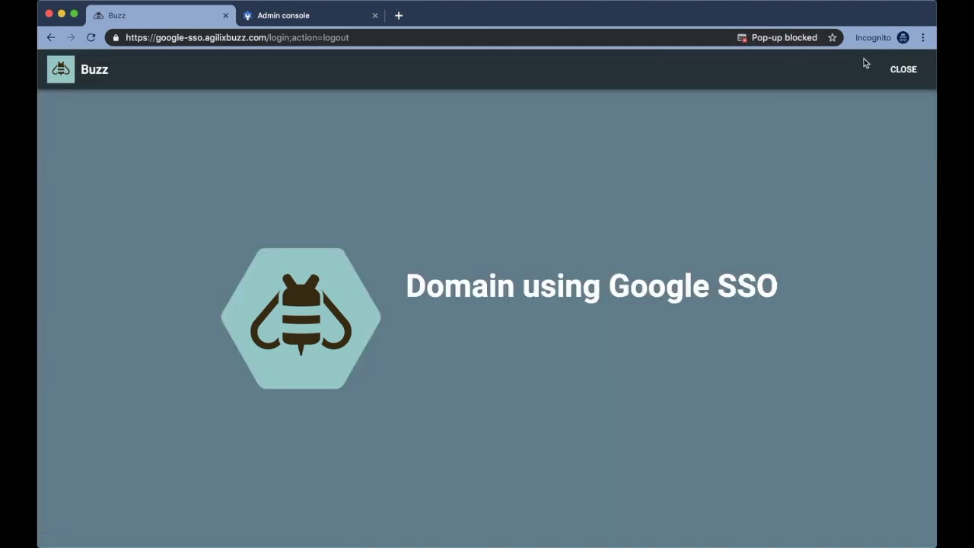
click(905, 70)
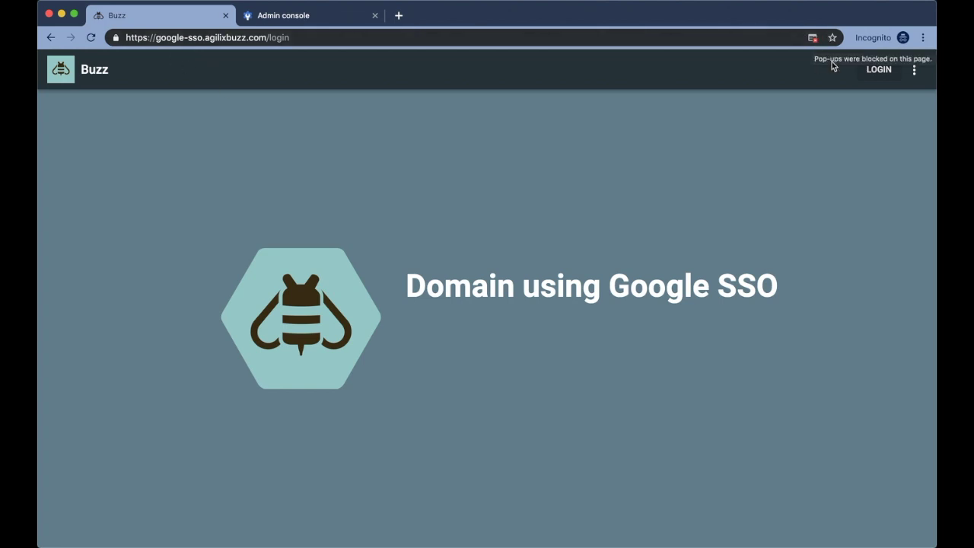
Step: Always allow pop-ups and redirects from google-sso.agilixbuzz.com, reload the login page, and log in to the Buzz domain
click(813, 38)
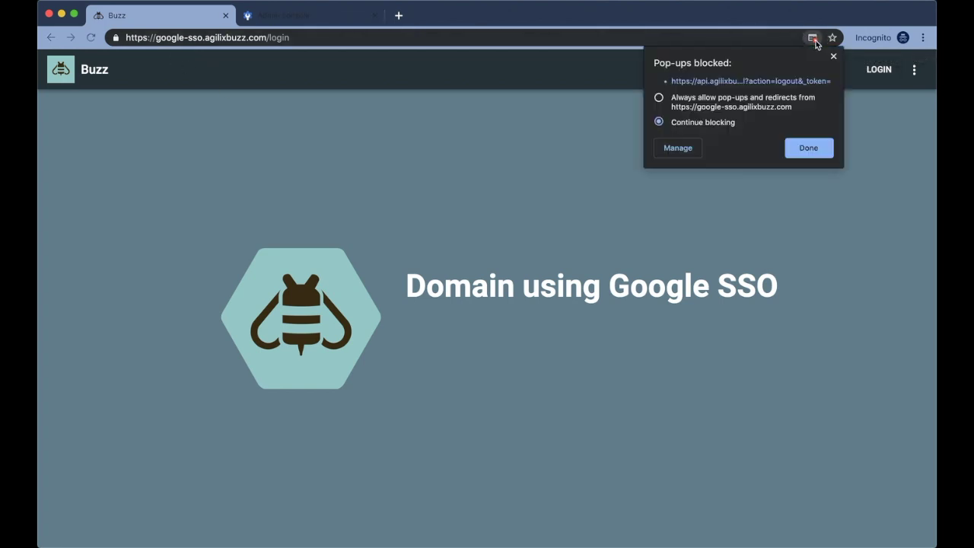
click(659, 99)
click(799, 149)
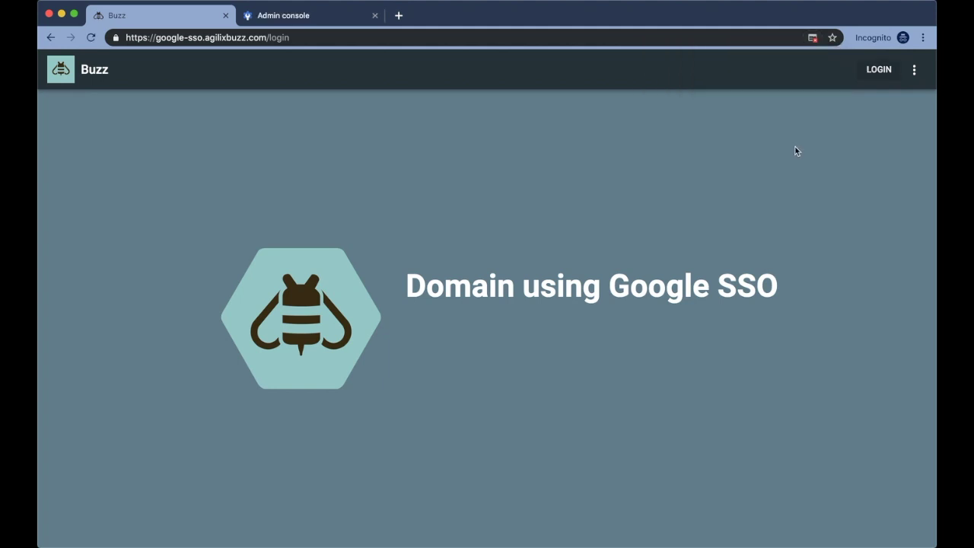
click(91, 37)
click(879, 70)
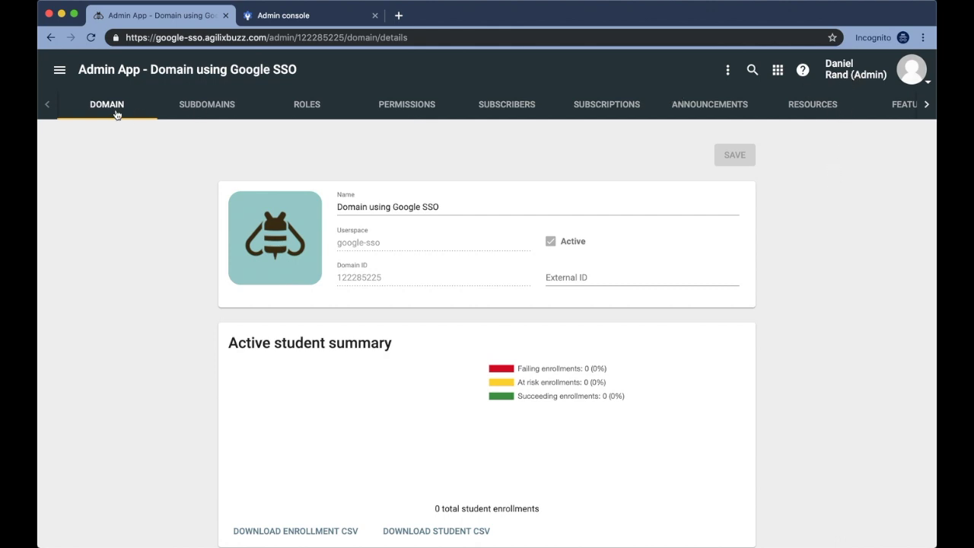
Step: Open the Buzz domain's user list and examine the admin user's username
click(59, 69)
click(83, 176)
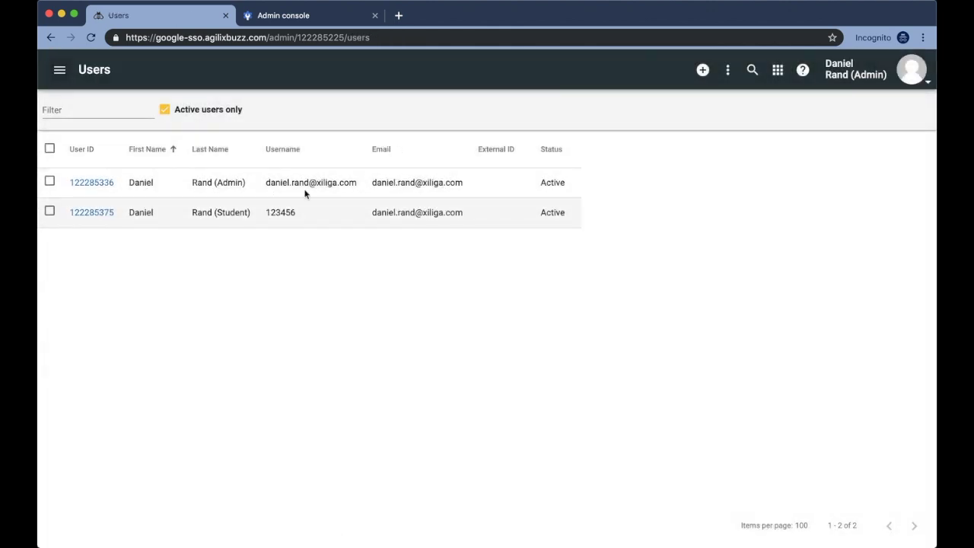
drag(267, 184, 356, 183)
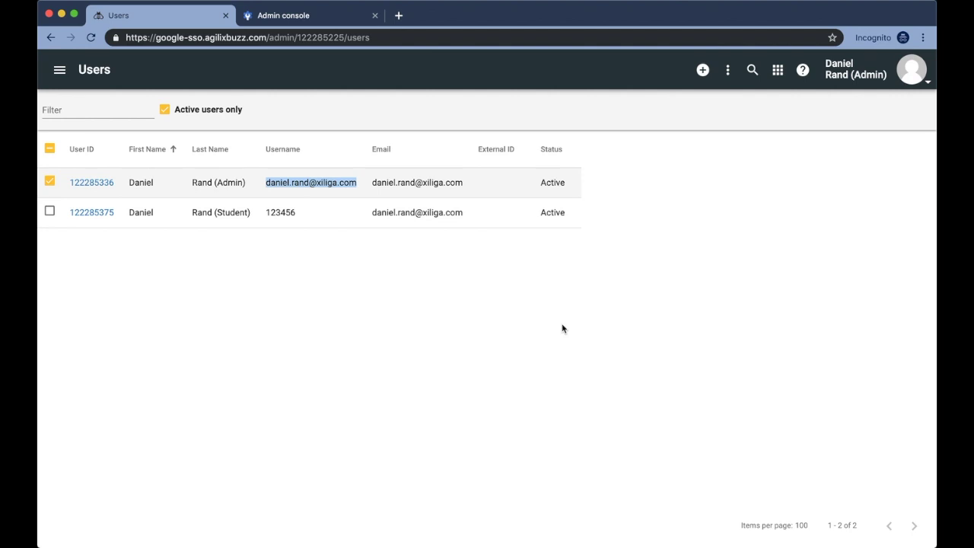
Step: Clear the student user's email, save the user, and return to the user list to check the student's username
click(84, 214)
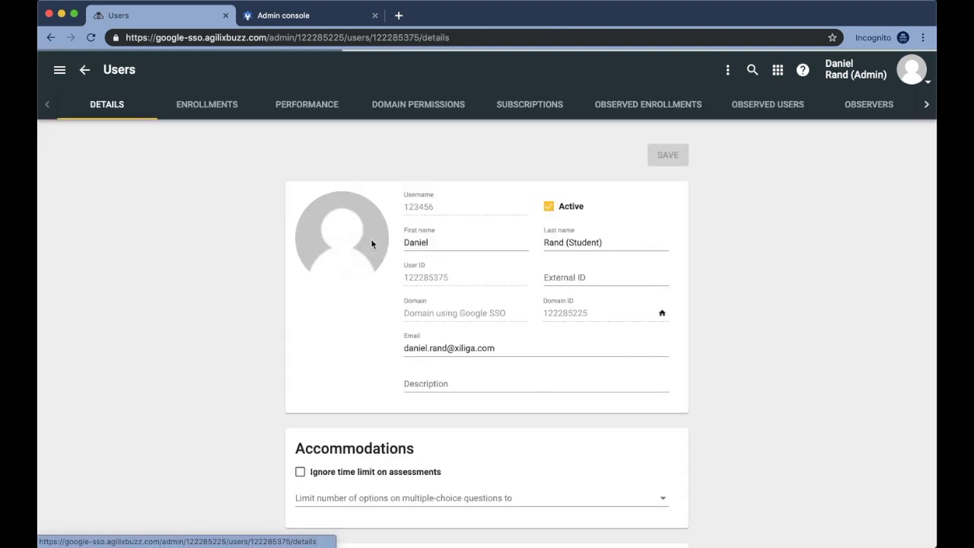
triple_click(461, 346)
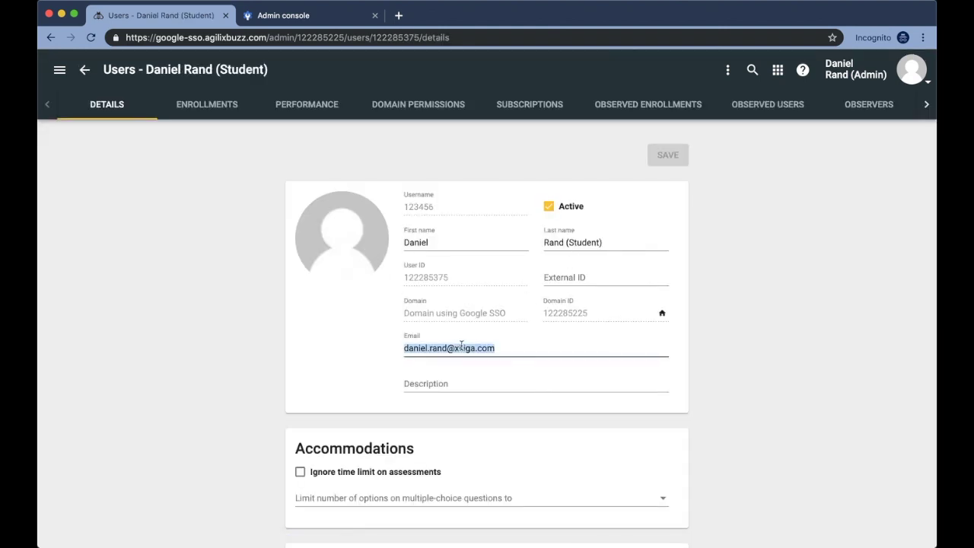
key(BackSpace)
click(669, 154)
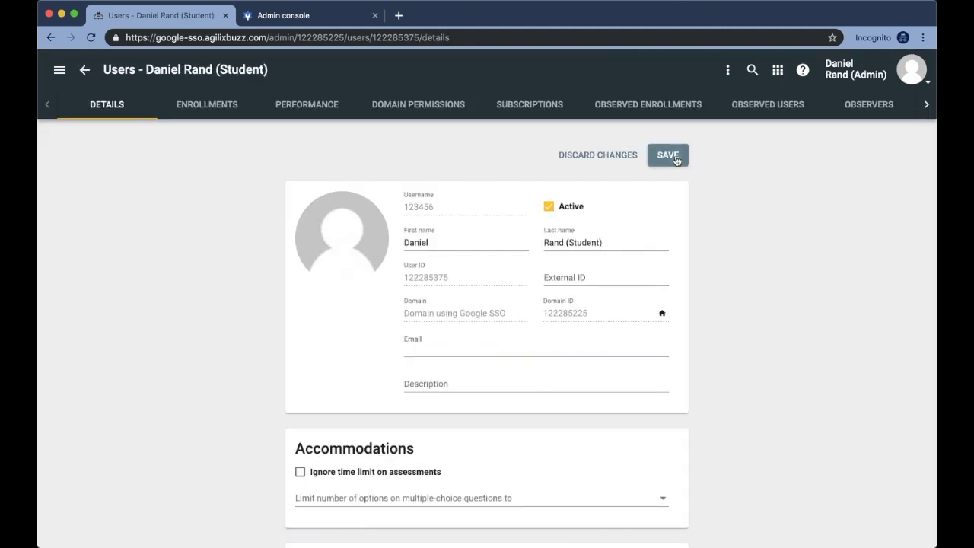
click(86, 69)
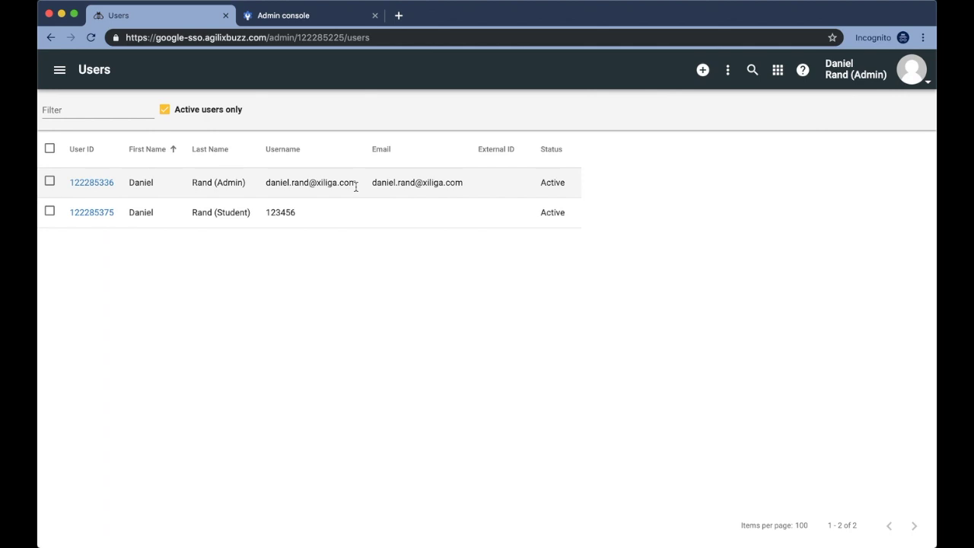
double_click(275, 214)
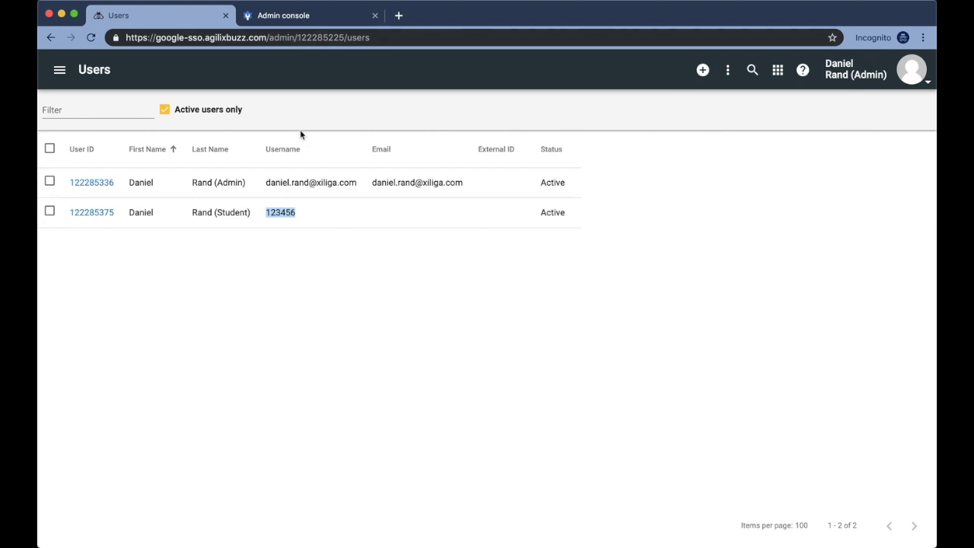
Step: Switch to the Google Admin console and go from its user list to the management of custom user attributes
click(290, 17)
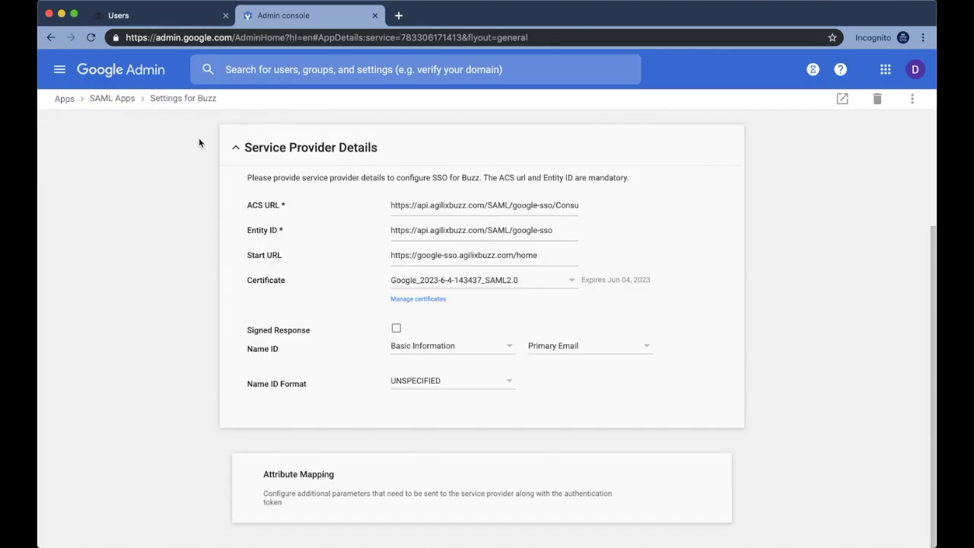
click(60, 72)
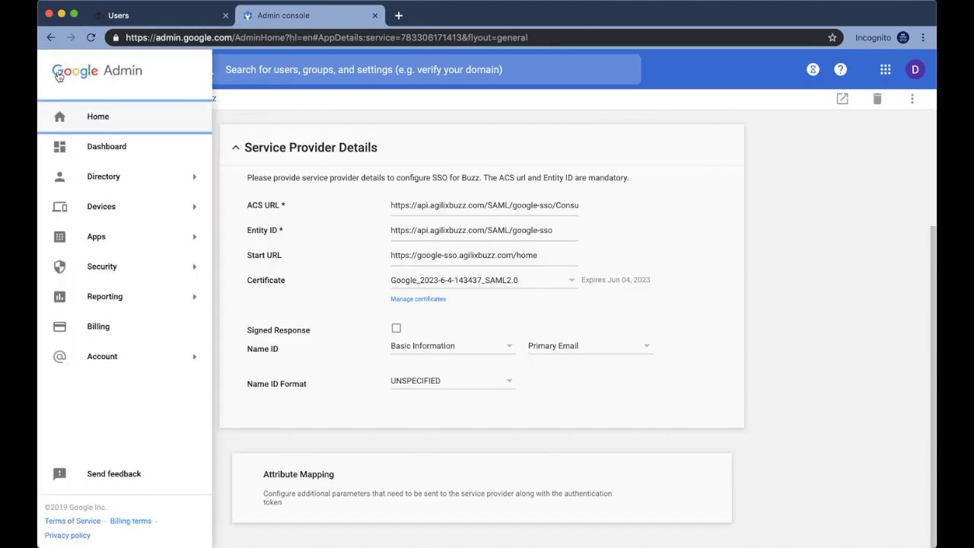
click(82, 120)
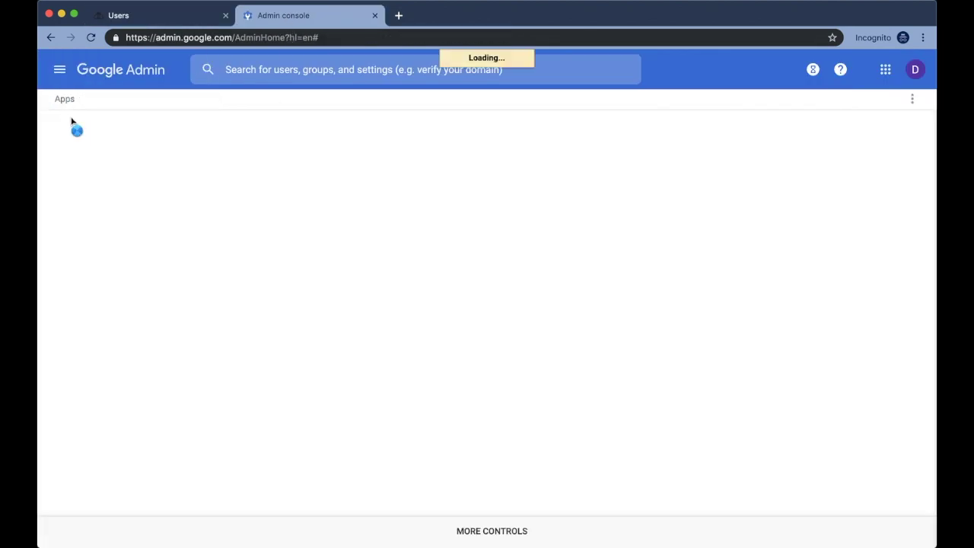
click(242, 259)
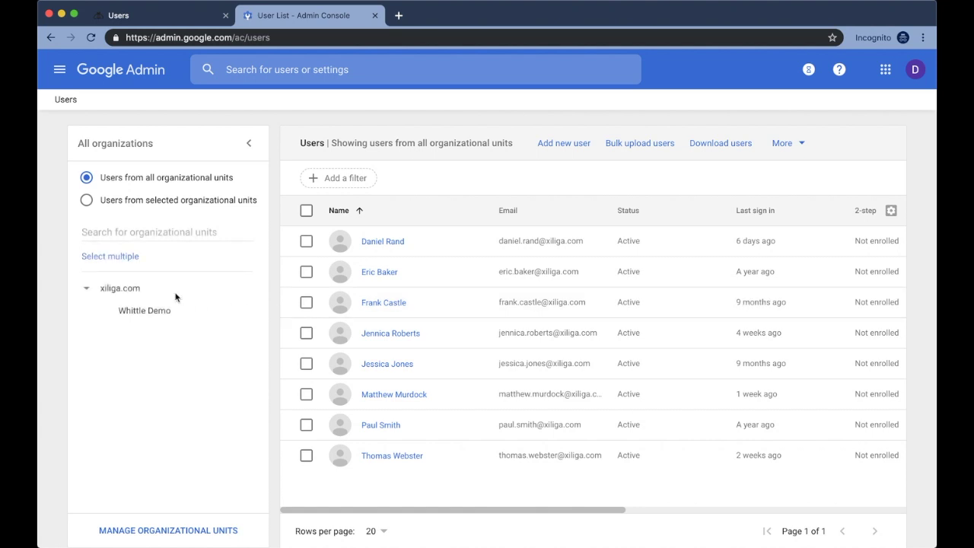
mouse_move(504, 334)
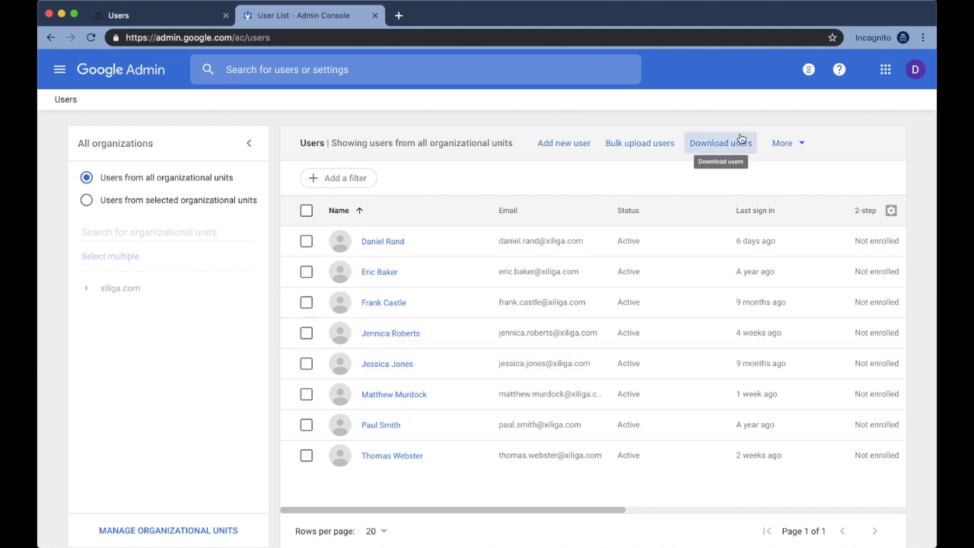
click(800, 145)
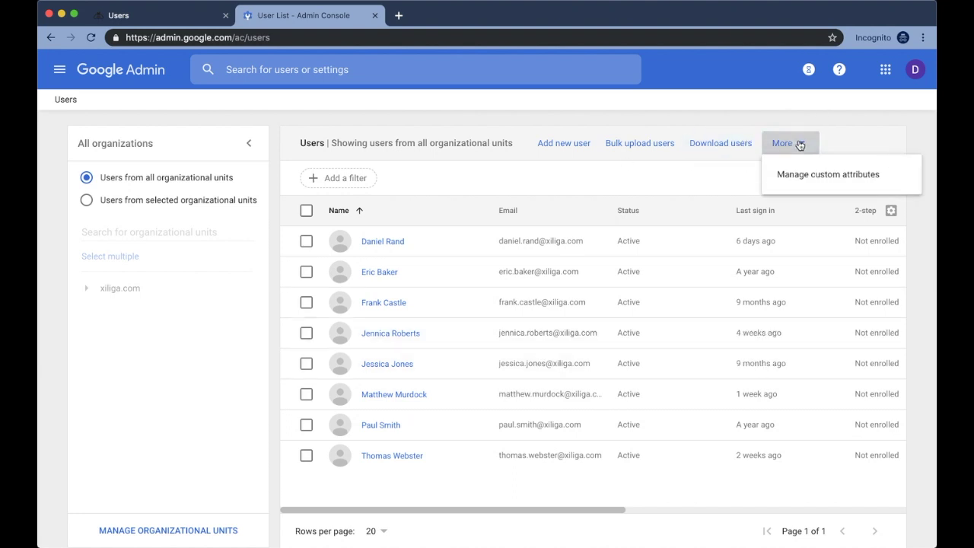
click(800, 180)
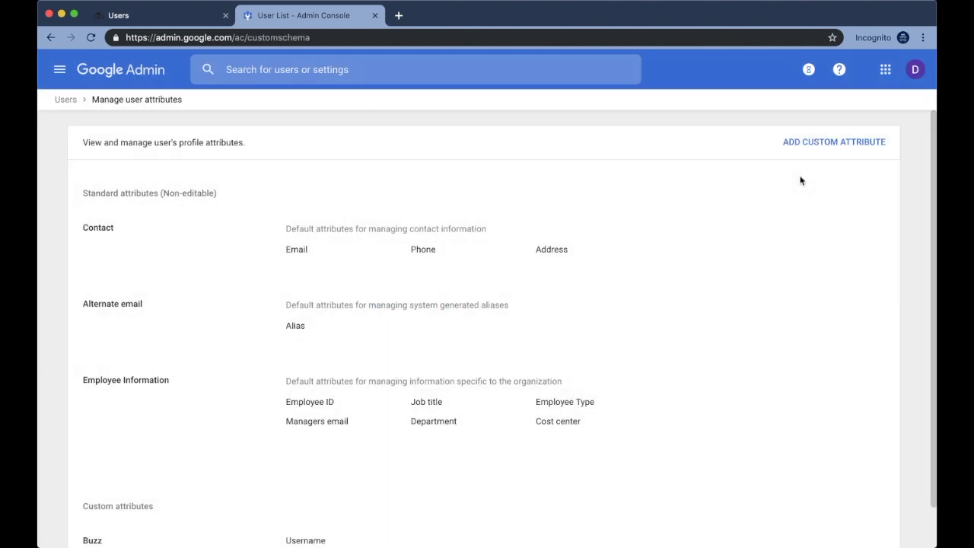
Step: Delete the existing Buzz custom attribute category containing the Username field
scroll(375, 367, down, 1)
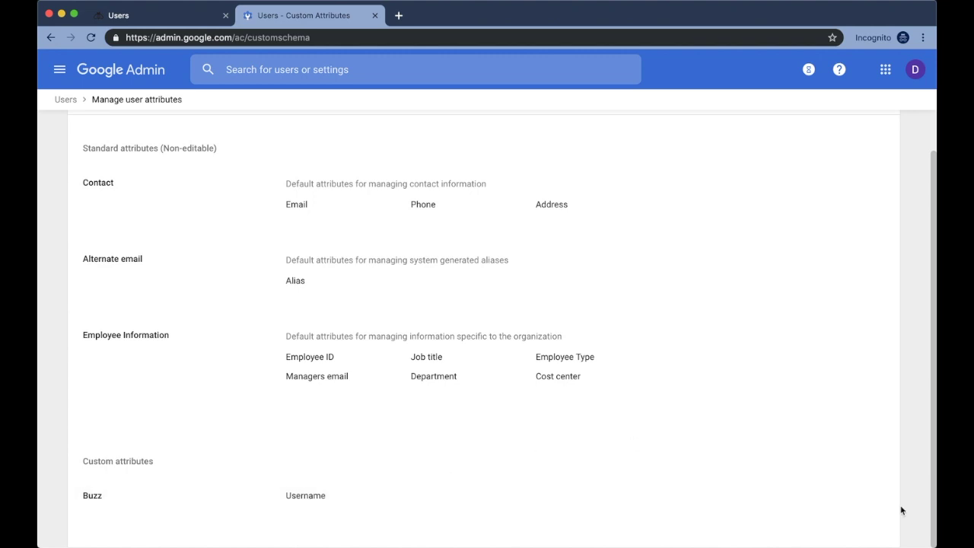
click(882, 498)
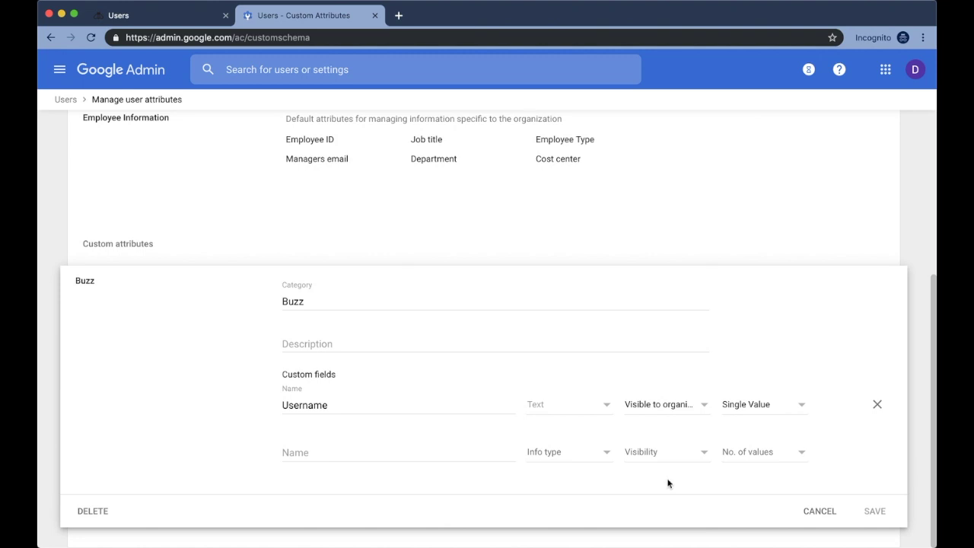
click(89, 513)
click(608, 356)
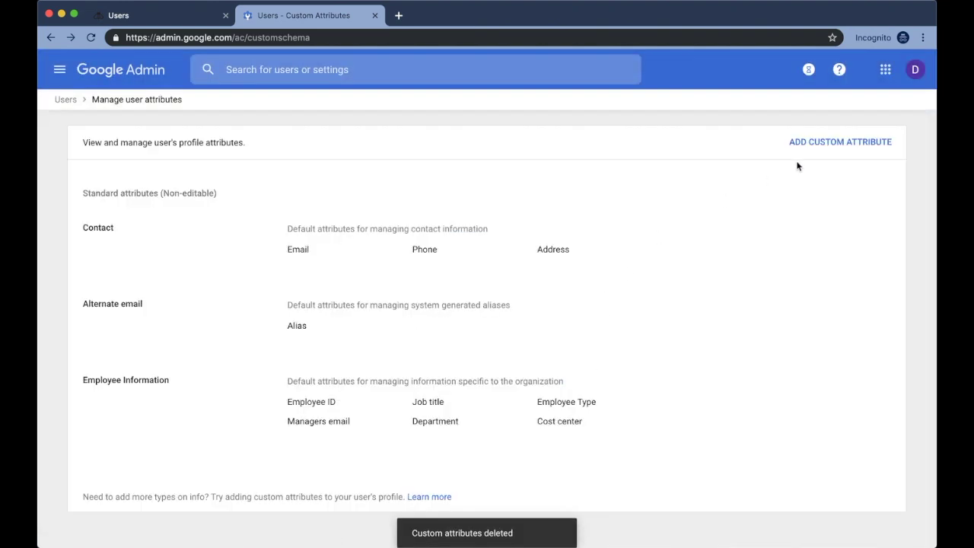
Step: Start a new custom attribute with the category Buzz and a custom field named SIS ID
click(827, 144)
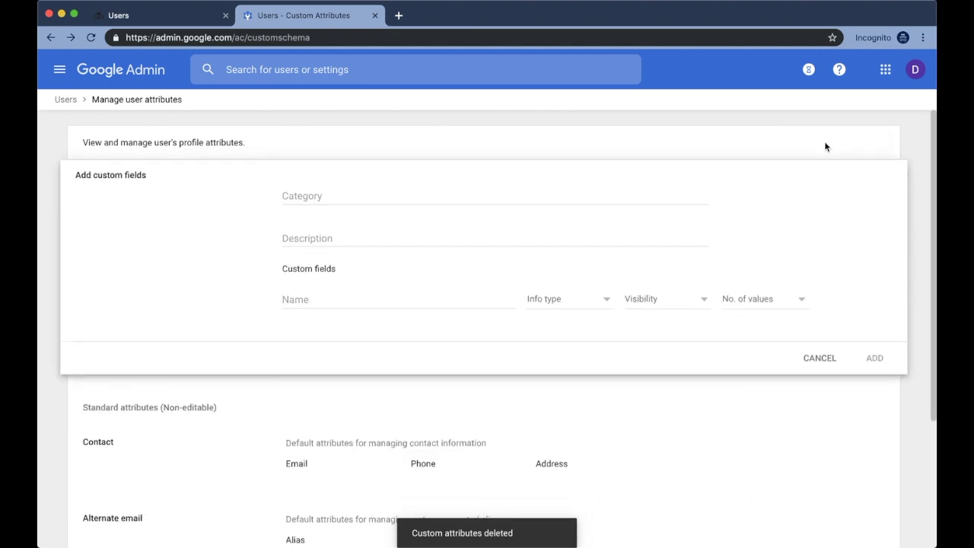
click(318, 196)
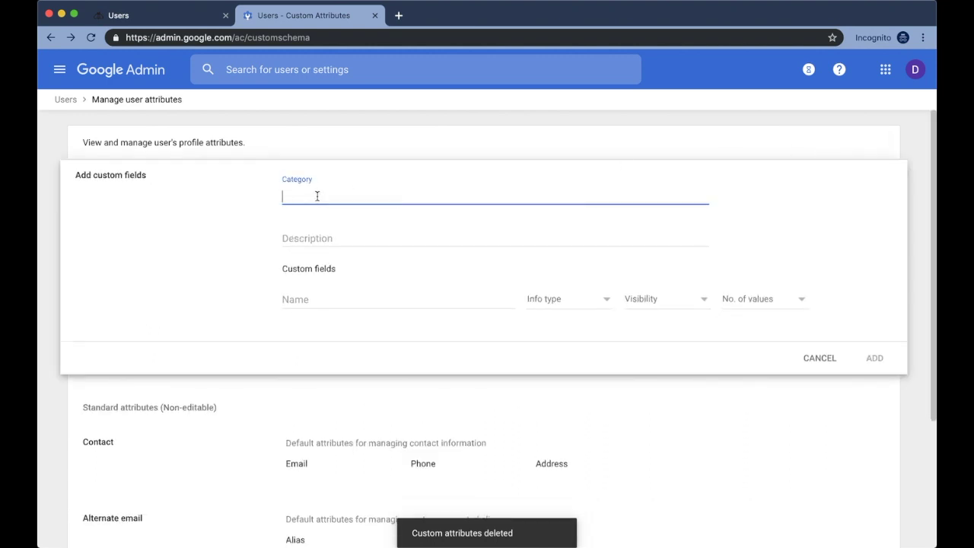
text(Buzz)
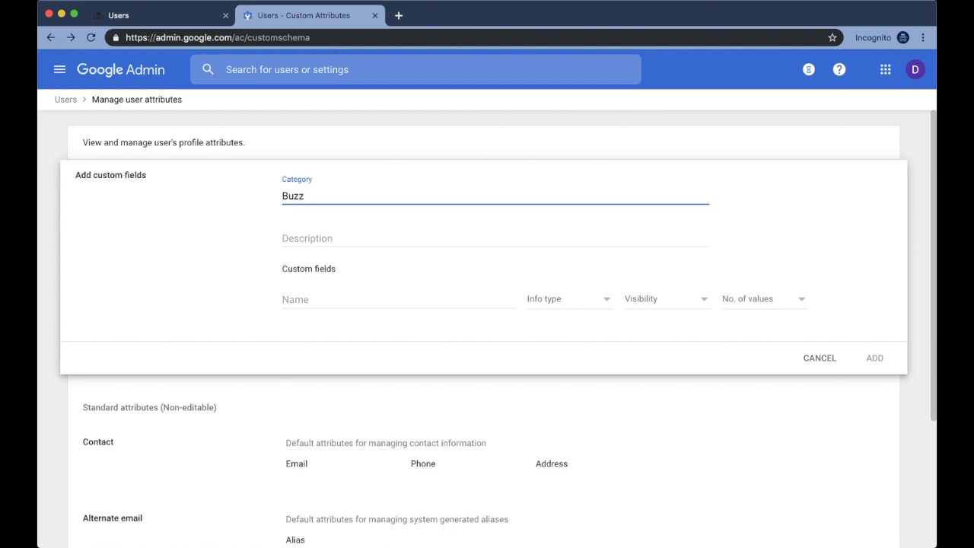
click(319, 303)
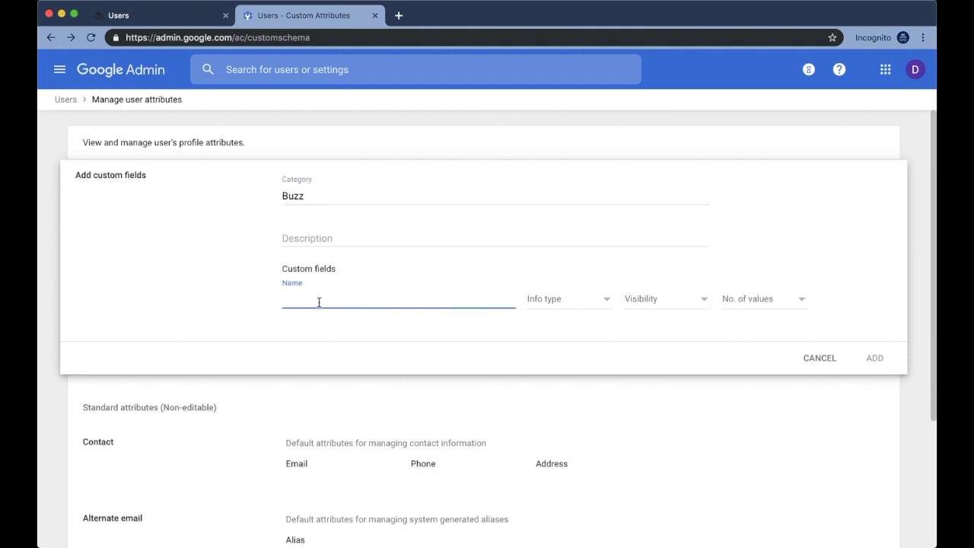
text(SIS ID)
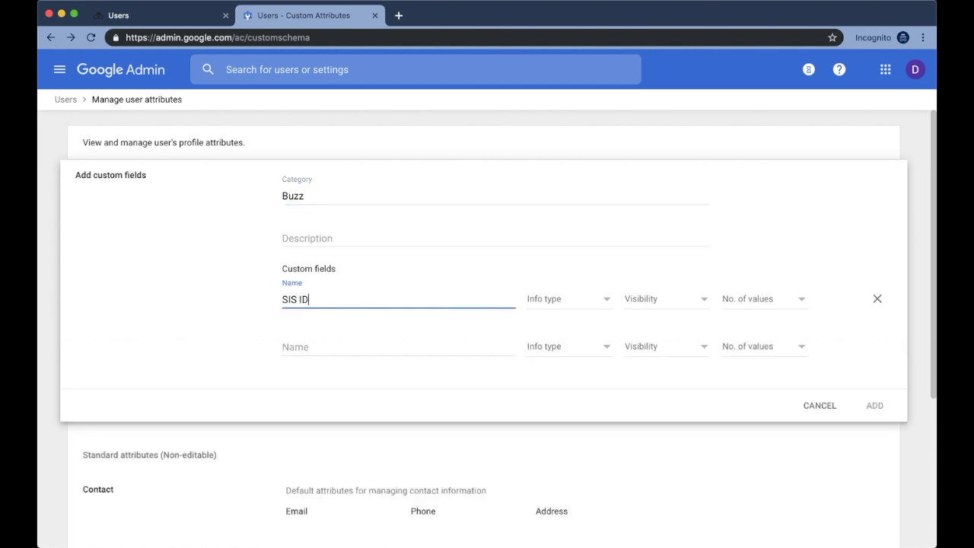
Step: Set the SIS ID field to Text, Visible to admin and Single Value, and add the custom attribute
click(536, 306)
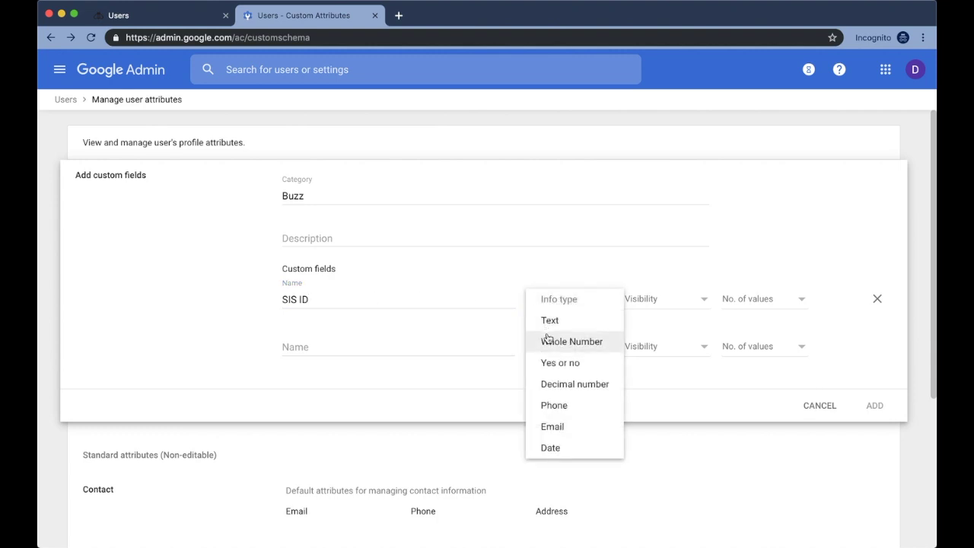
click(549, 321)
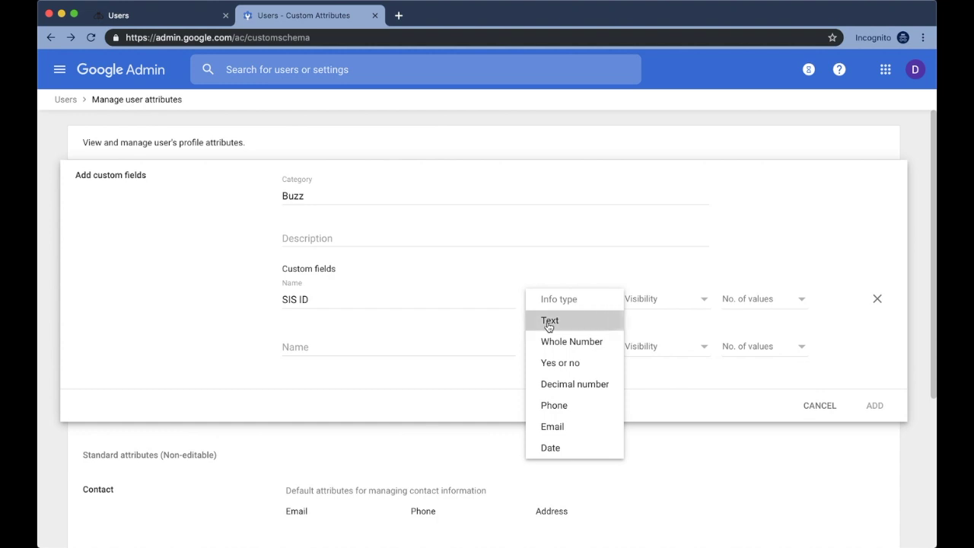
click(693, 303)
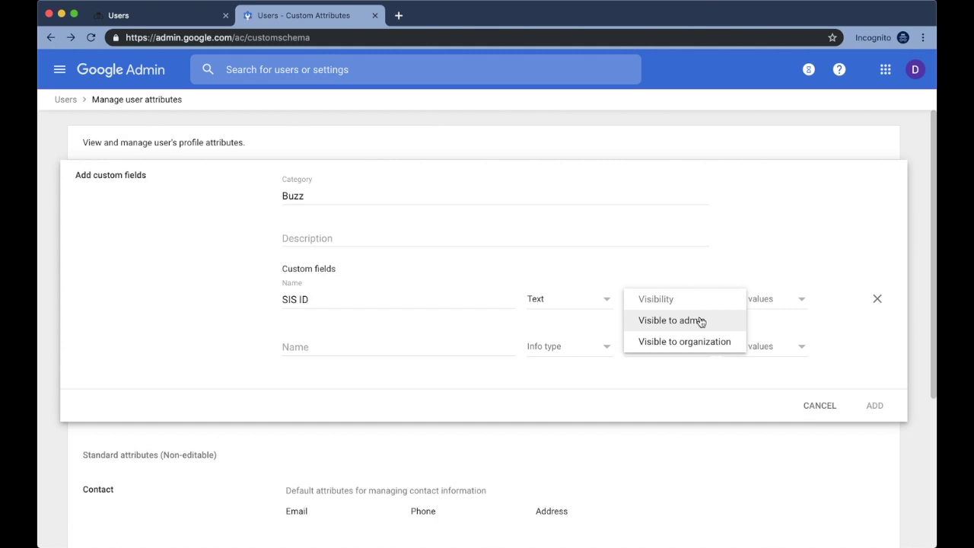
click(701, 322)
click(748, 312)
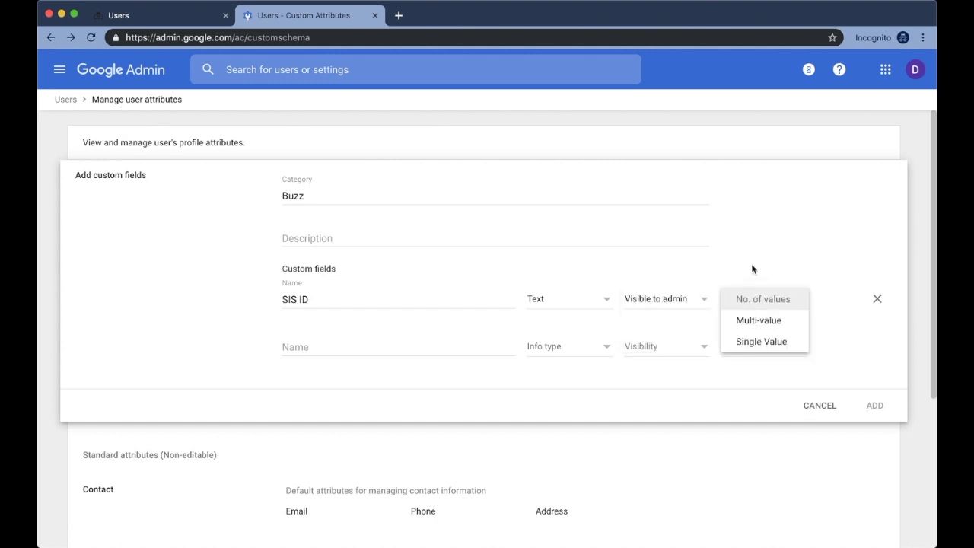
click(752, 269)
click(751, 298)
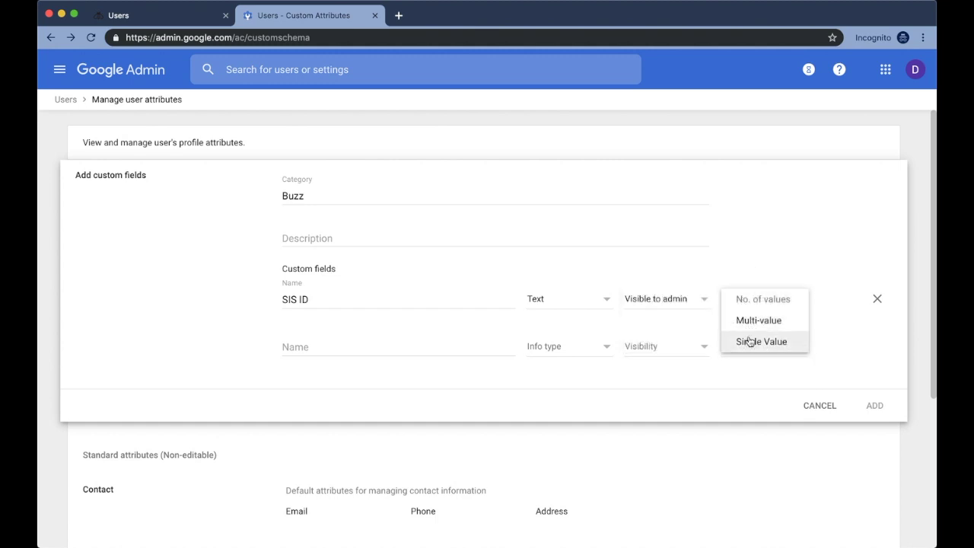
click(750, 342)
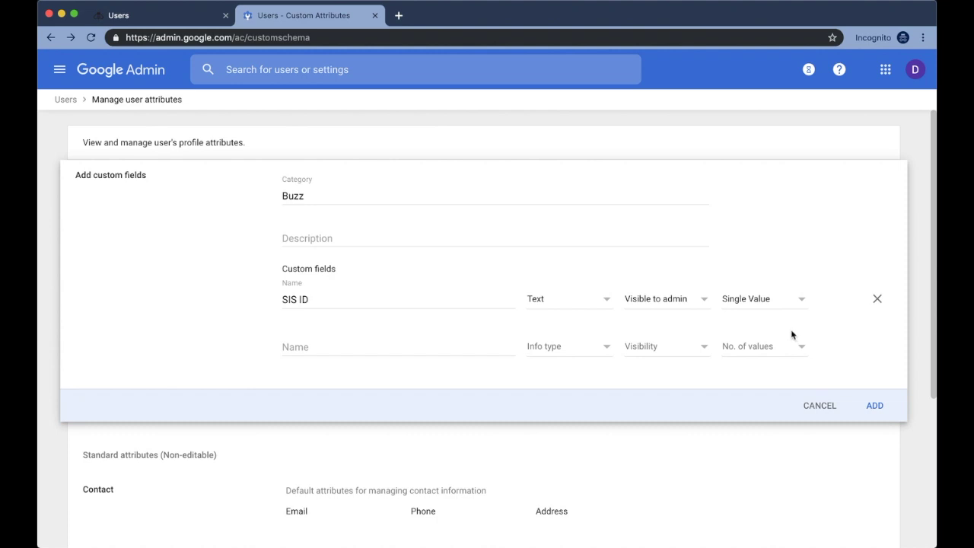
click(874, 406)
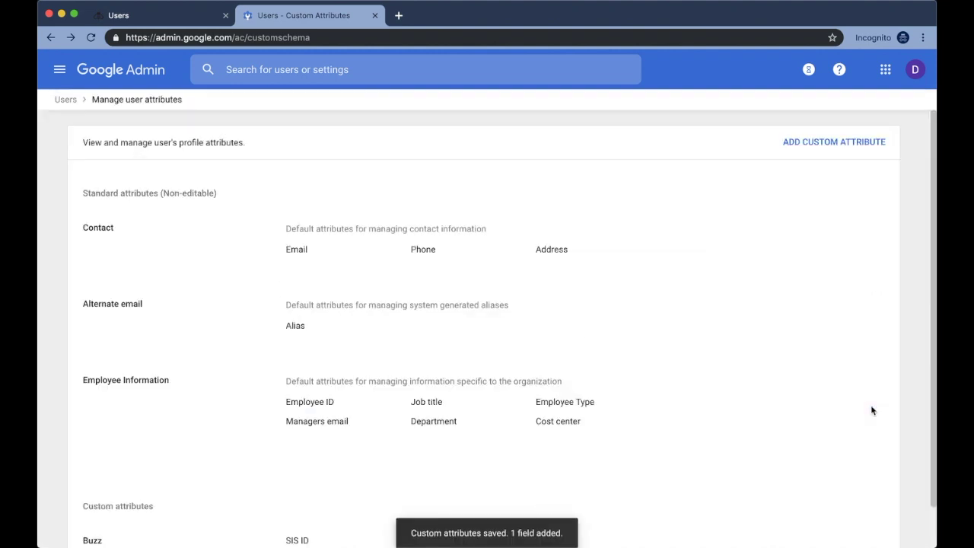
Step: Check the Buzz entry under the custom attributes and return to the Google Admin user list
scroll(494, 365, down, 1)
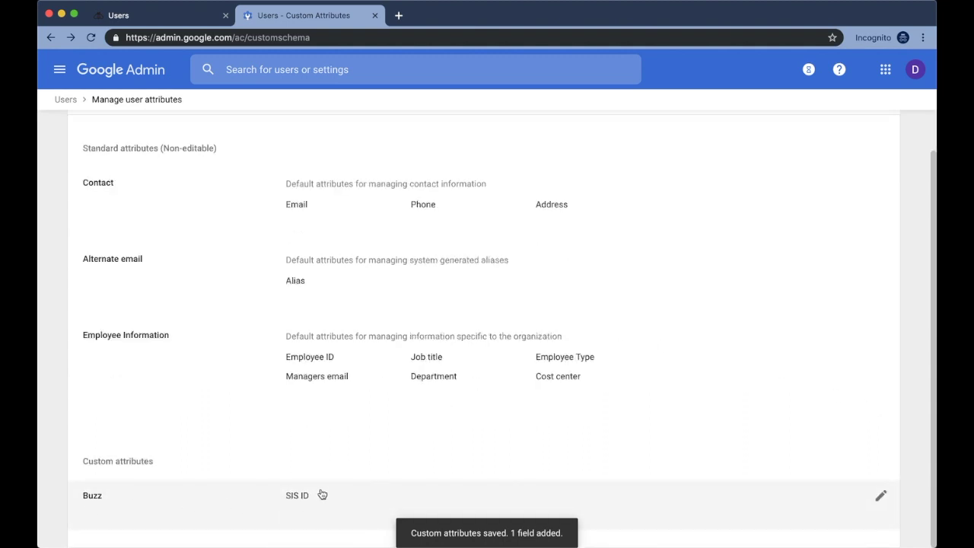
scroll(332, 481, up, 1)
click(66, 99)
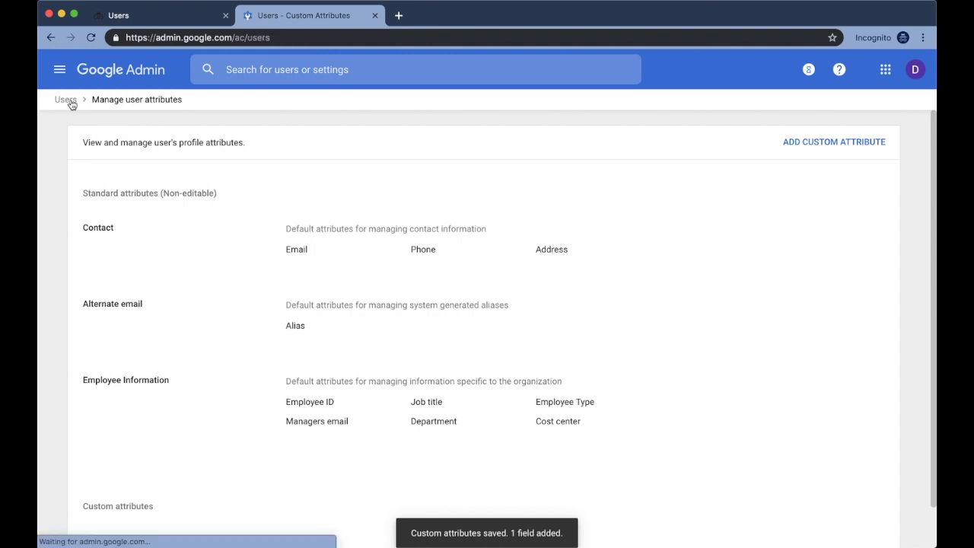
mouse_move(550, 332)
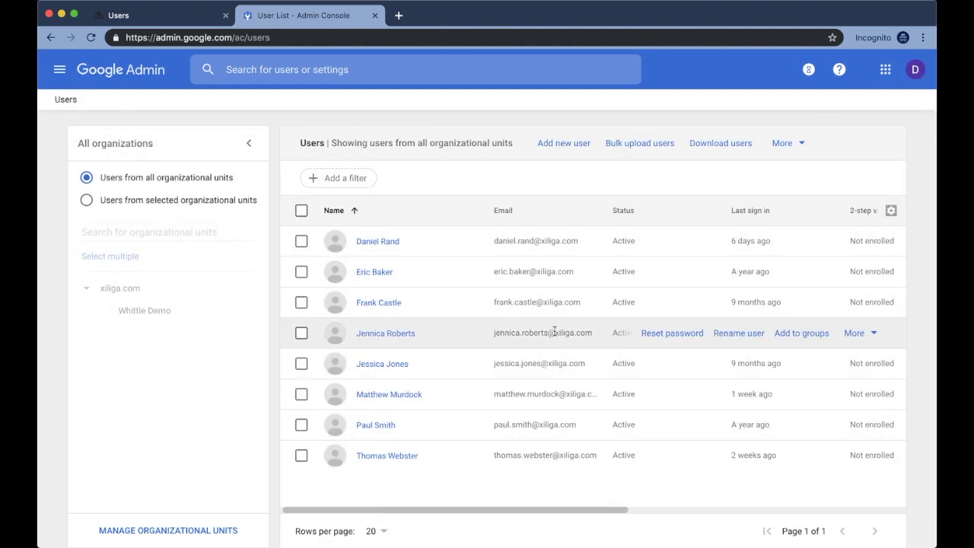
Step: In the admin user's user information, fill in the Buzz SIS ID with the student account's Buzz username and save it
click(386, 246)
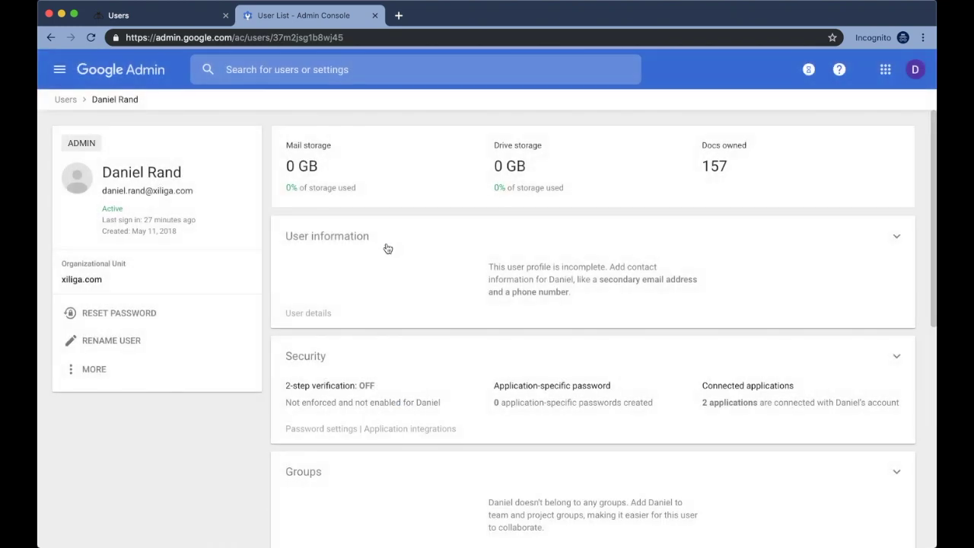
click(876, 237)
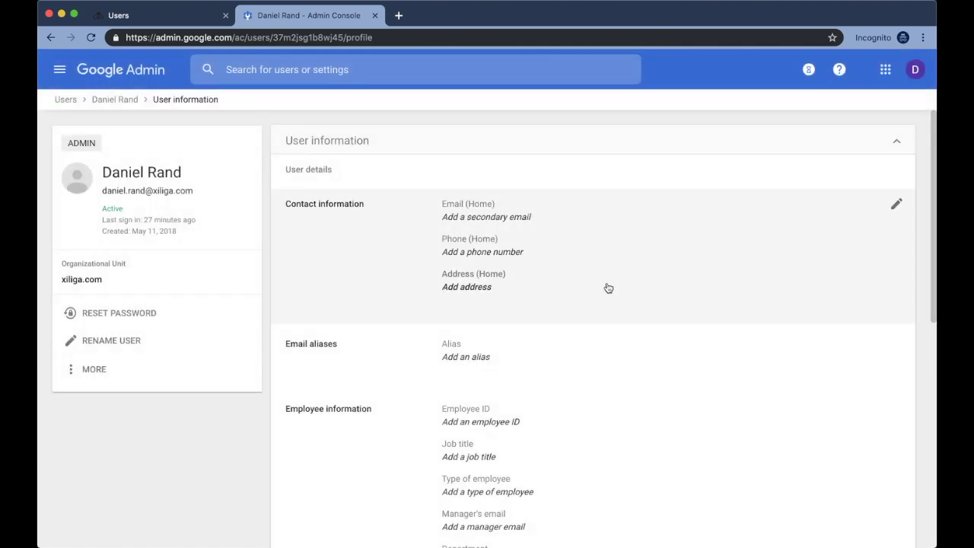
scroll(609, 287, down, 3)
scroll(609, 287, down, 8)
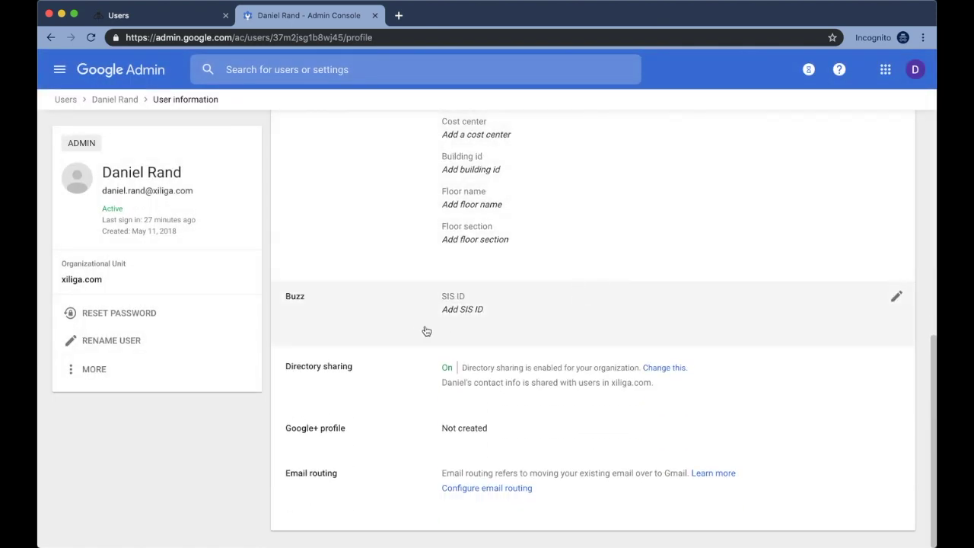
click(471, 312)
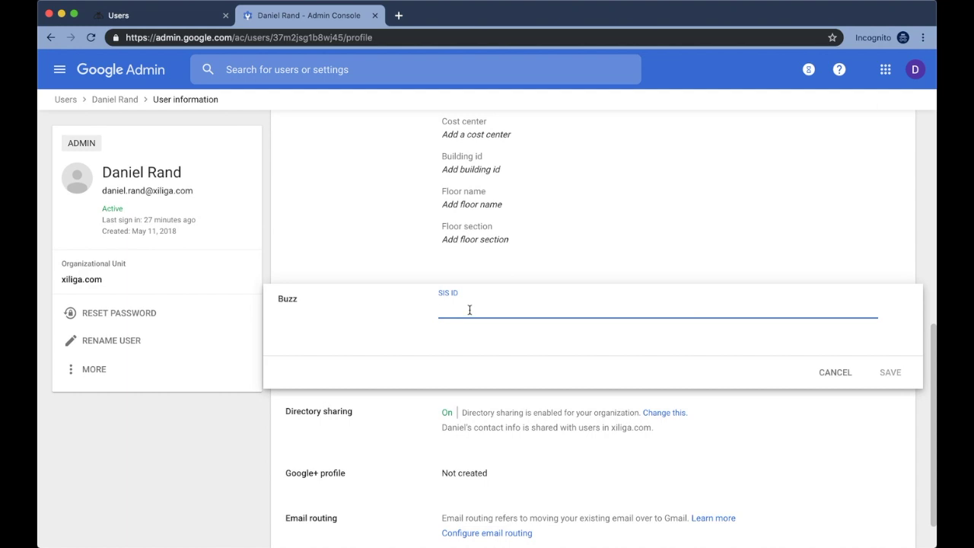
text(123445)
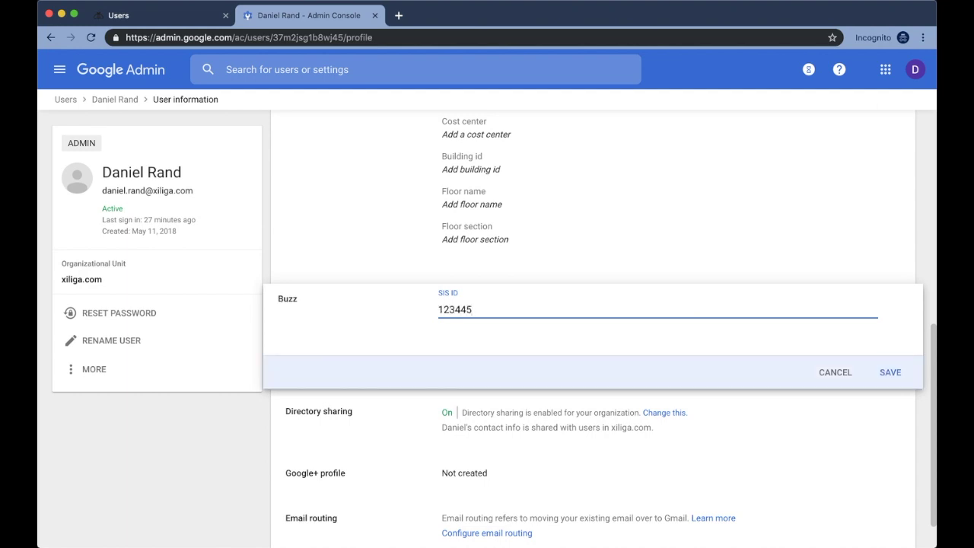
key(BackSpace)
key(BackSpace)
text(56)
click(888, 372)
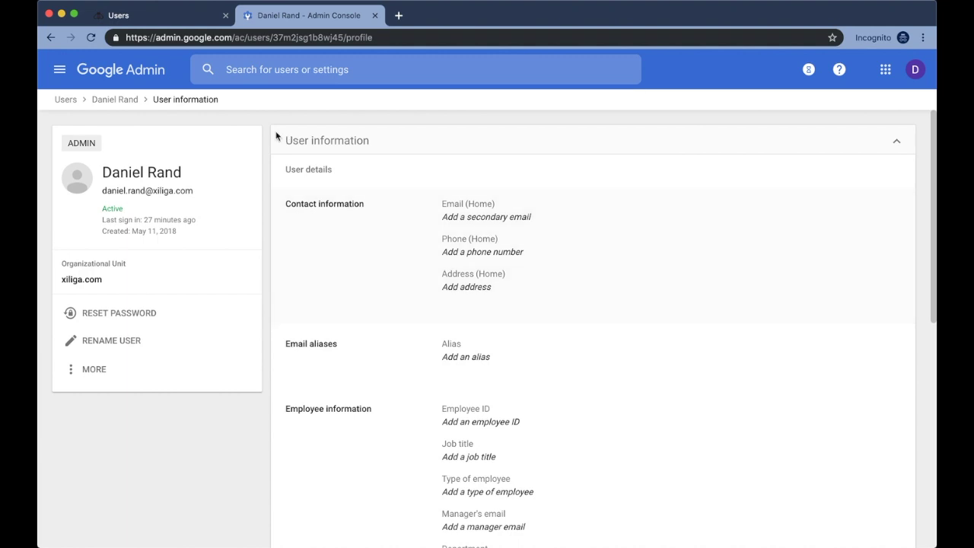
Step: Return to the Google Admin home page and check the student account's username in the Buzz user list
click(59, 69)
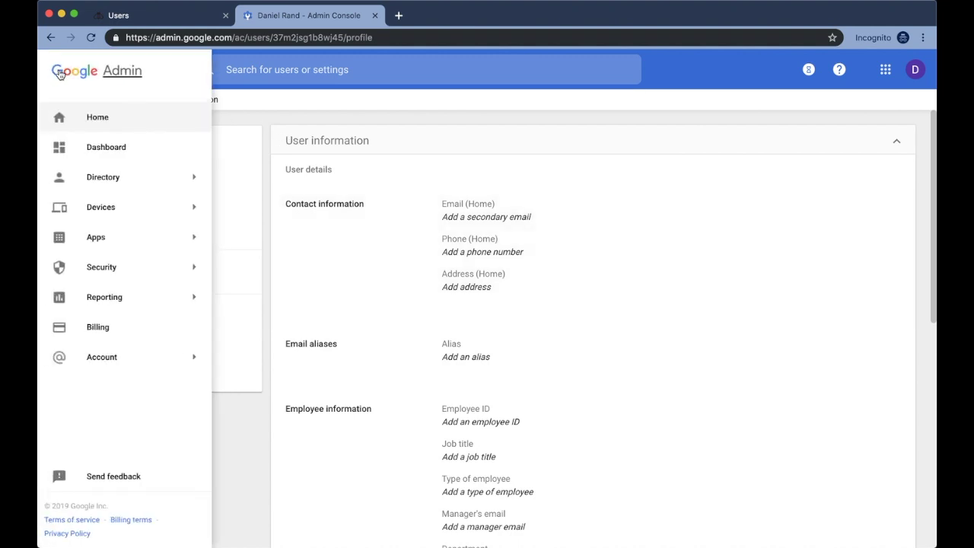
click(97, 116)
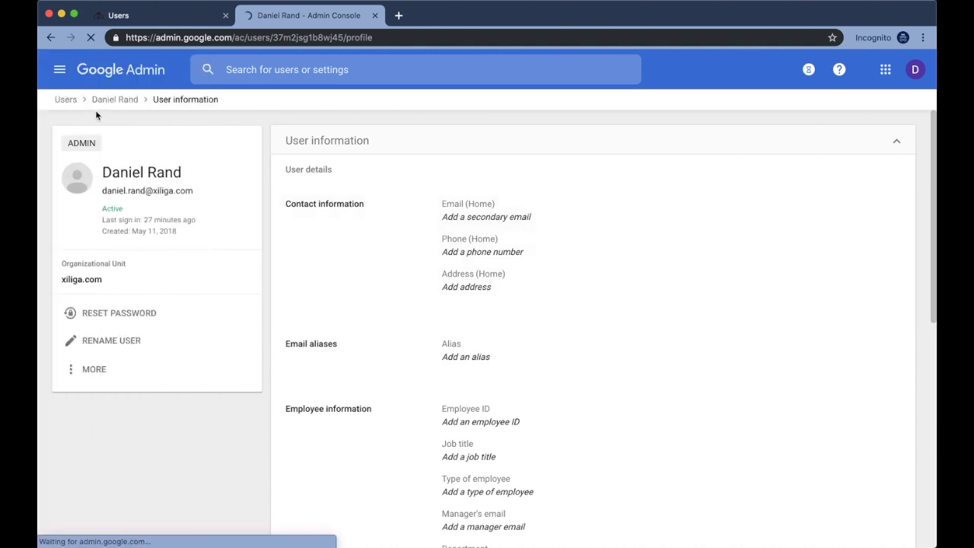
click(144, 15)
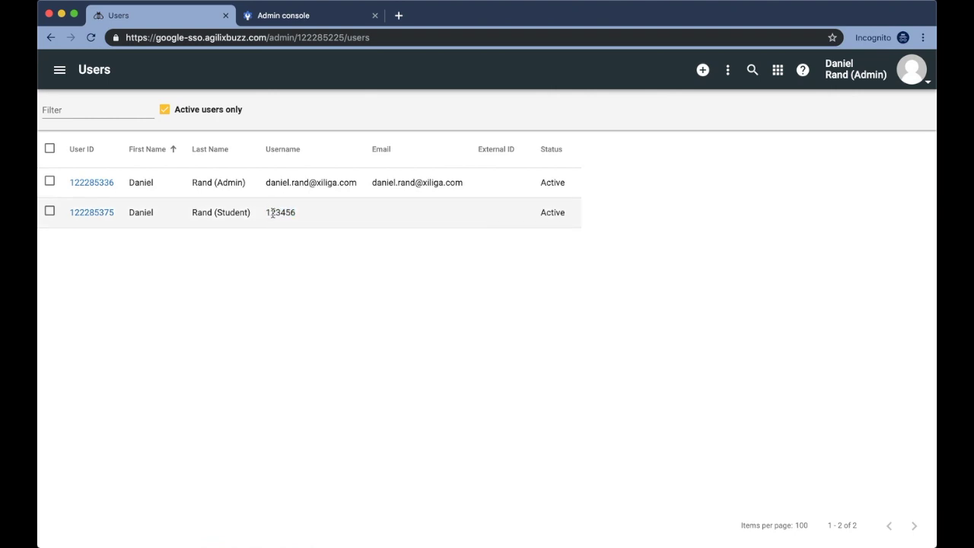
click(311, 20)
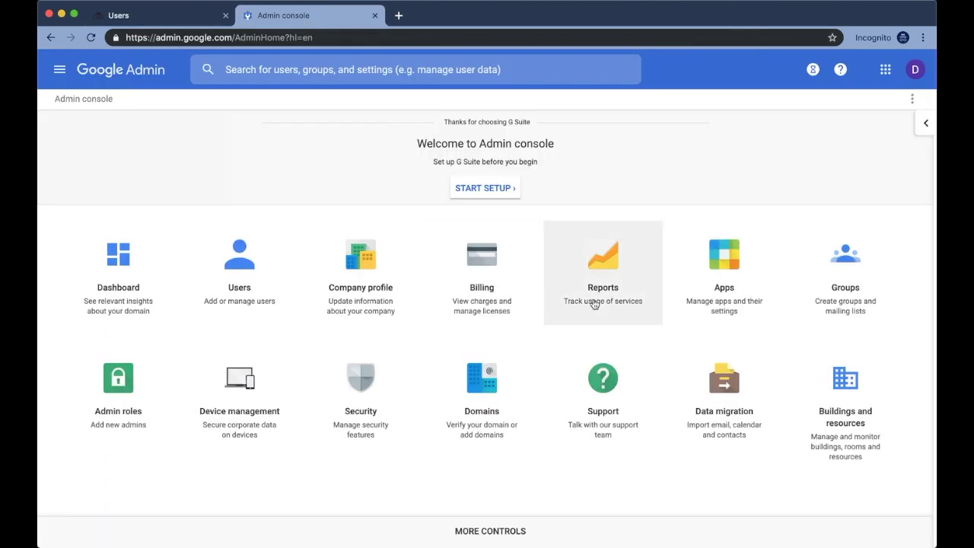
Step: In the Buzz SAML app's service provider details, set the Name ID to the Buzz category's SIS ID and save
click(730, 289)
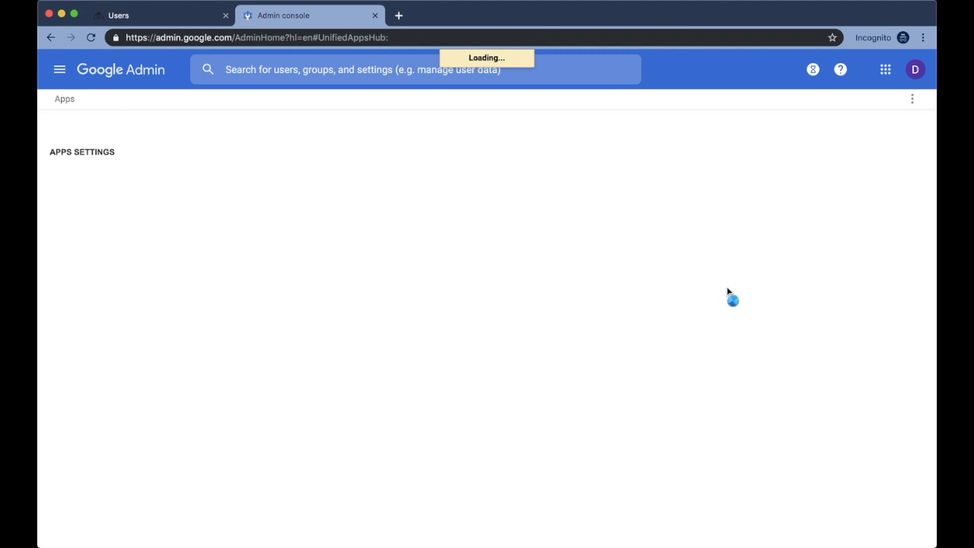
click(728, 260)
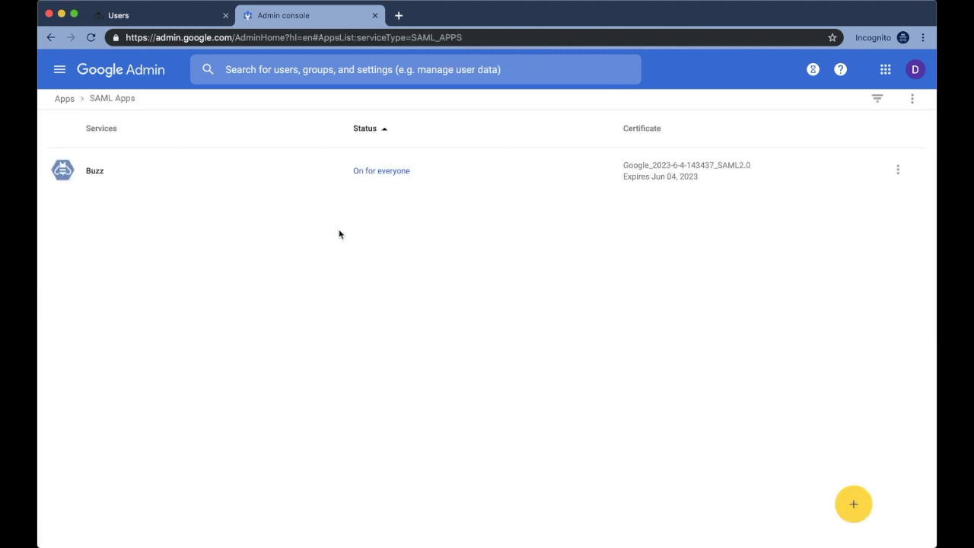
click(272, 173)
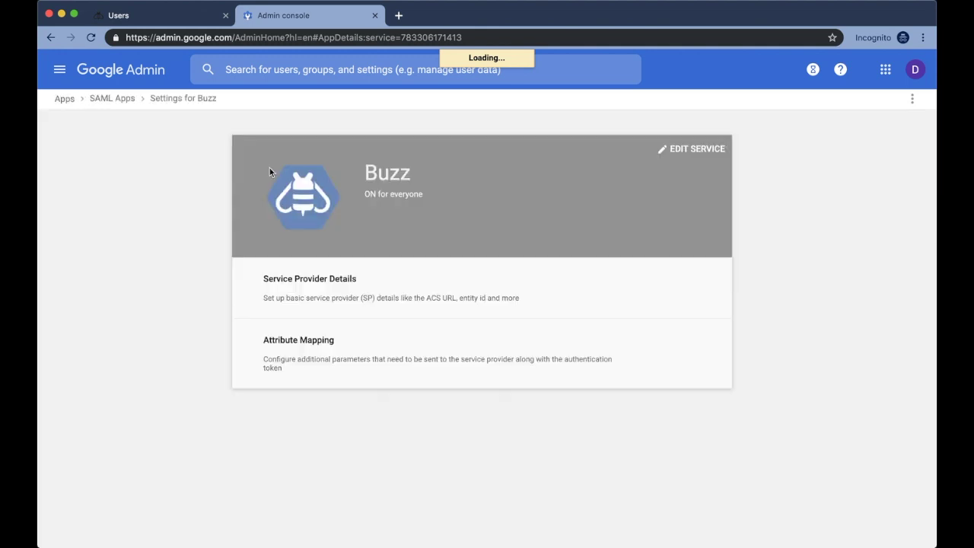
click(428, 305)
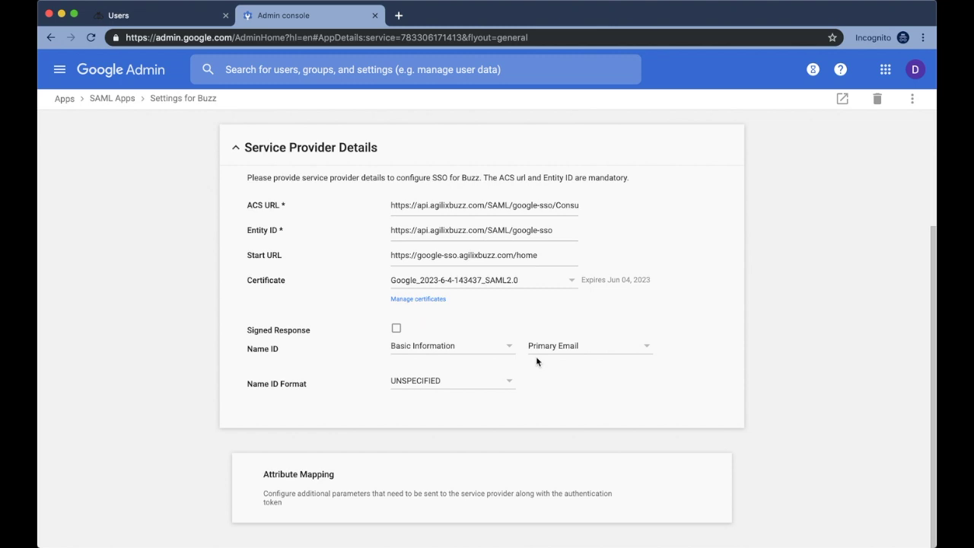
click(456, 349)
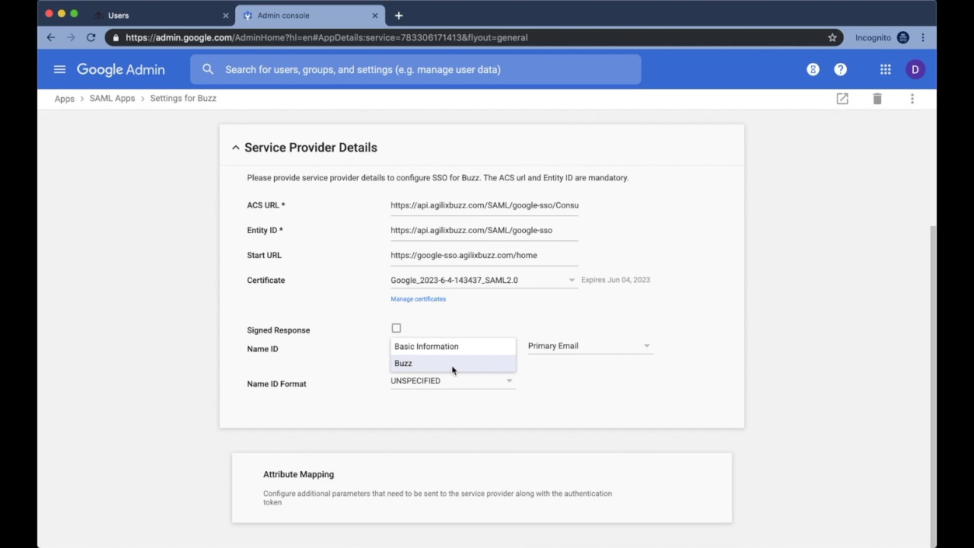
click(452, 365)
click(554, 350)
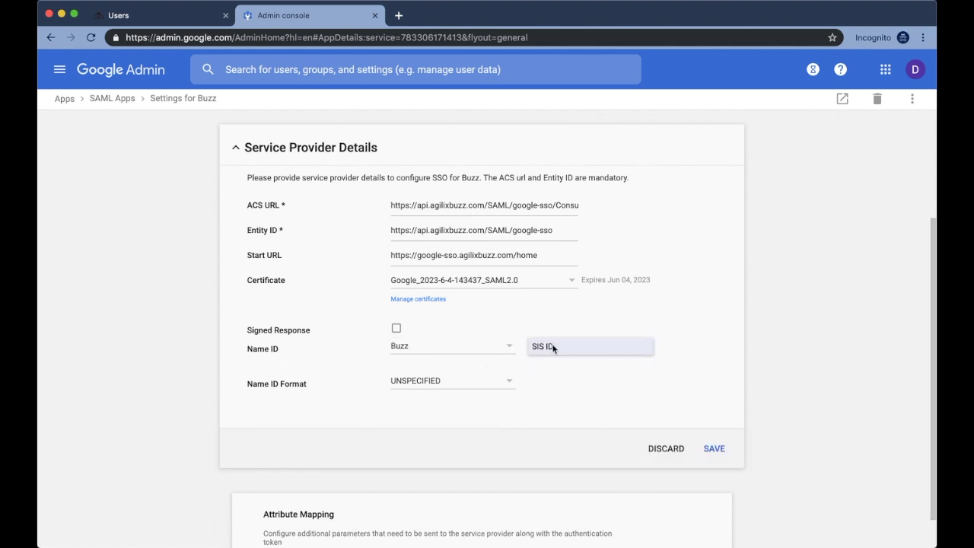
click(555, 349)
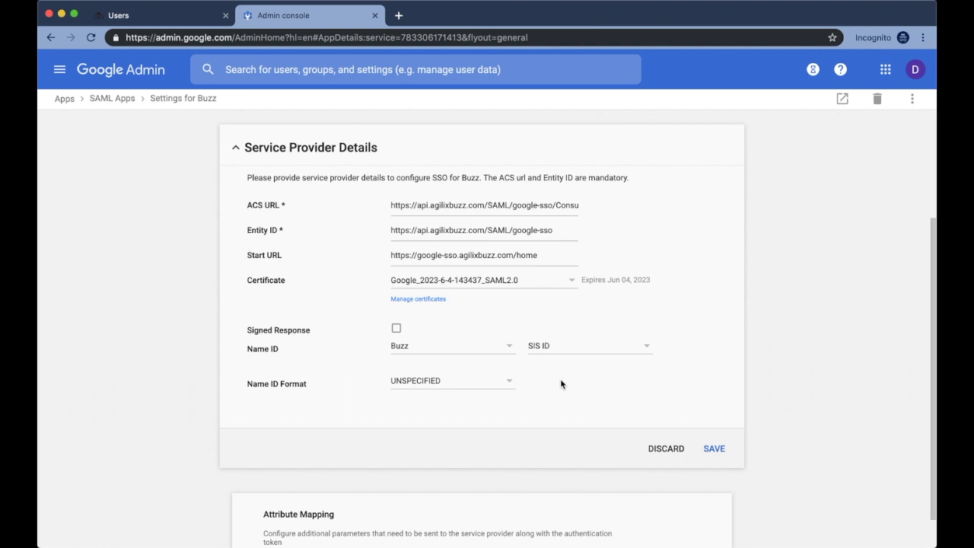
click(715, 449)
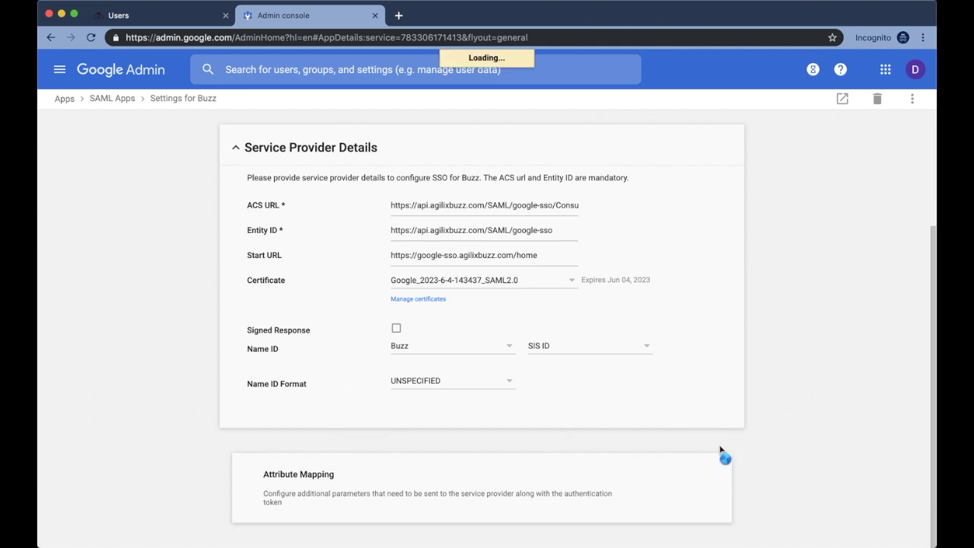
Step: Switch to the Buzz user list and compare the usernames of the admin and student accounts
click(191, 16)
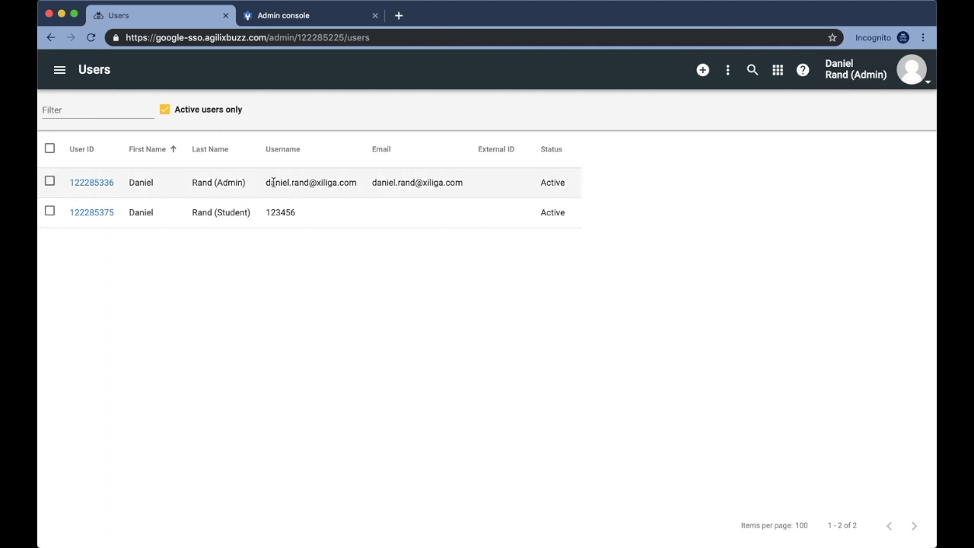
drag(265, 183, 356, 182)
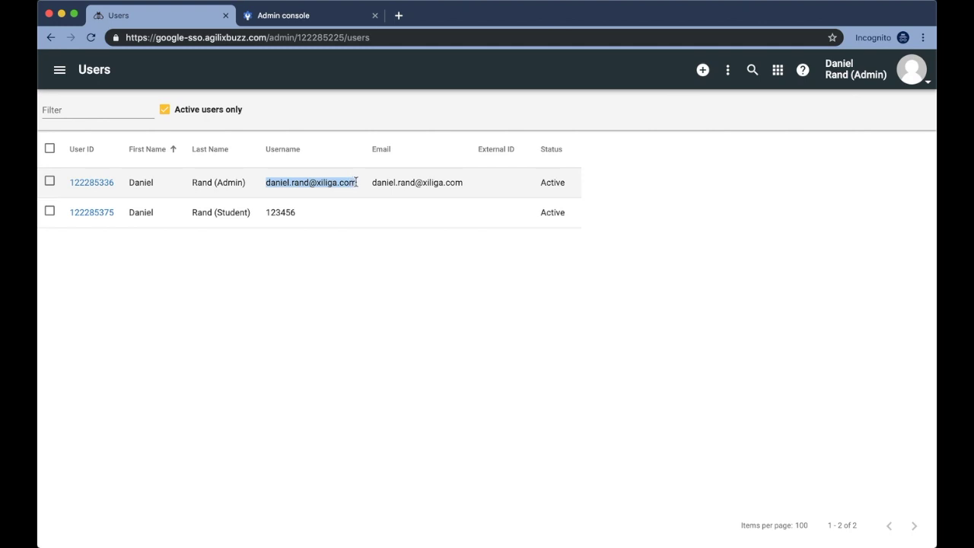
drag(357, 182, 356, 182)
click(282, 212)
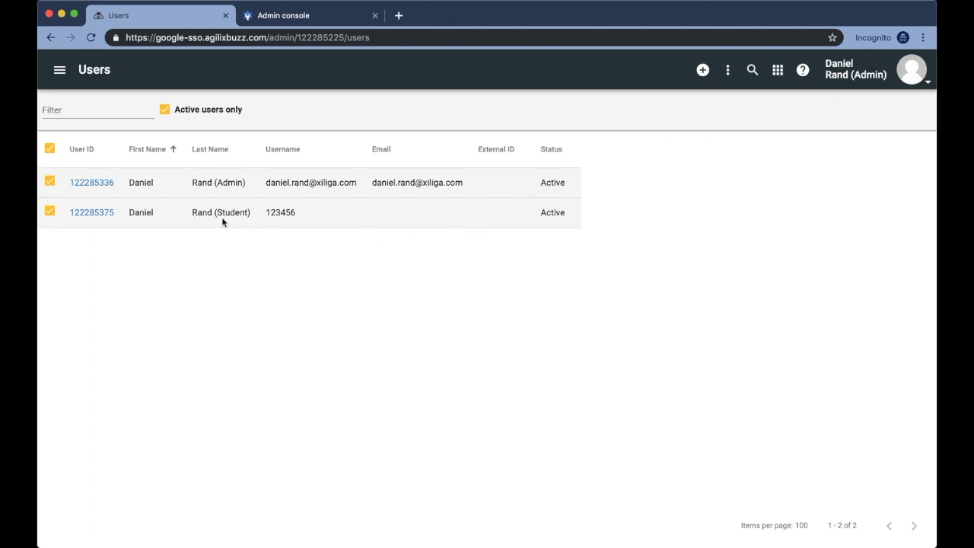
Step: Log out of Buzz and log in again through Google single sign-on to test the SIS ID mapping
click(865, 86)
click(860, 319)
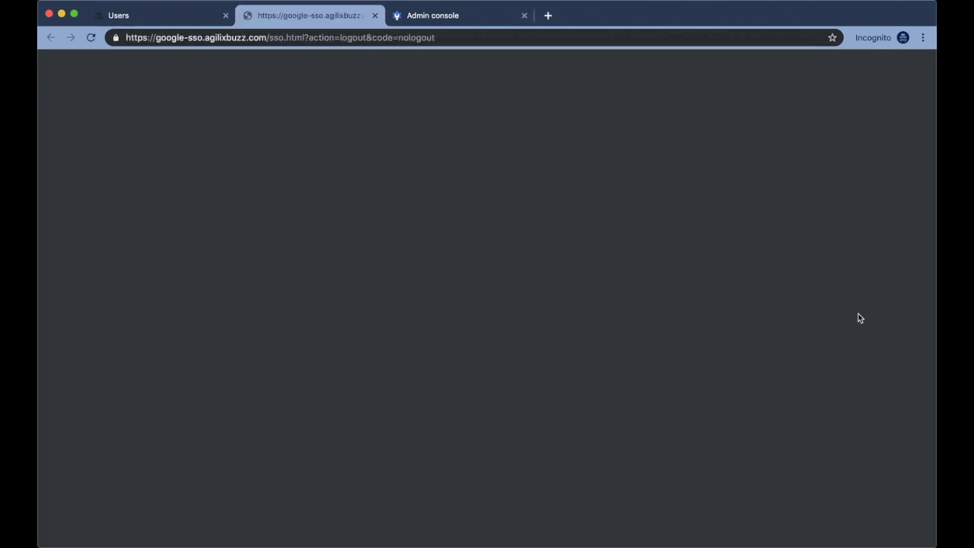
click(900, 71)
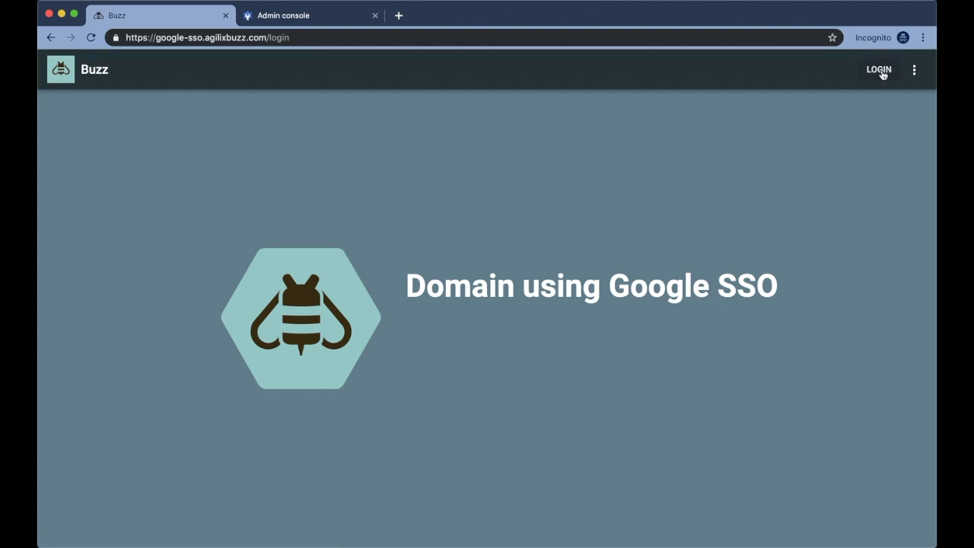
click(881, 71)
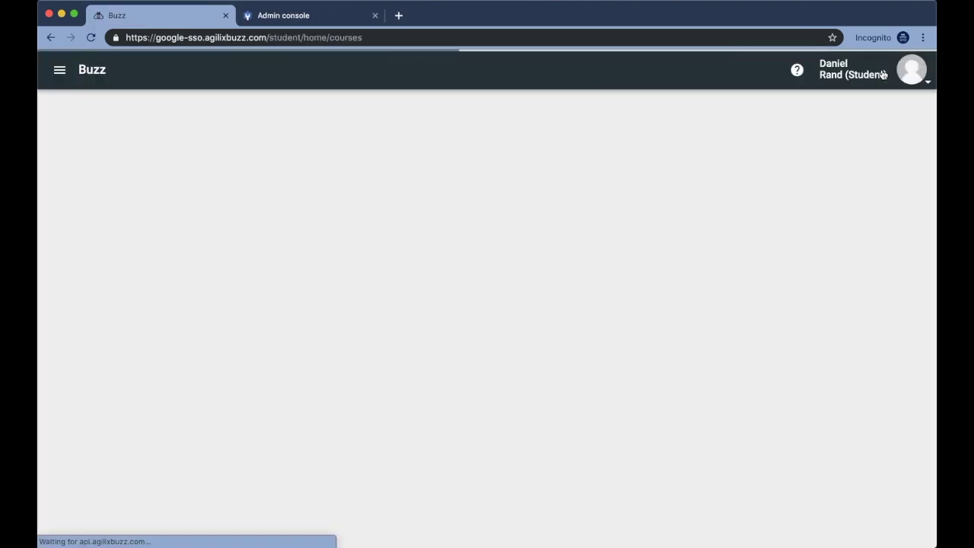